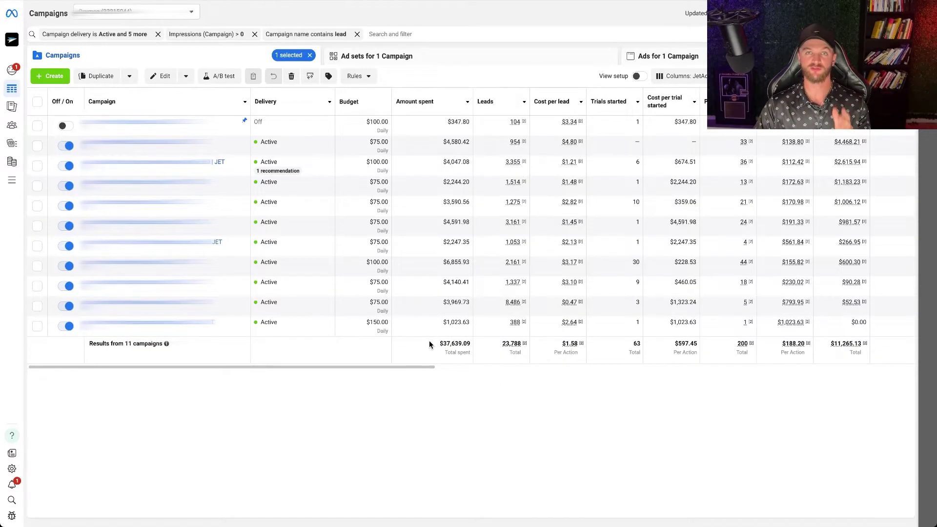
# Examine the overall cost per lead in the totals row of the lead campaigns
pyautogui.moveTo(501, 347); pyautogui.dragTo(579, 344)
pyautogui.click(515, 404)
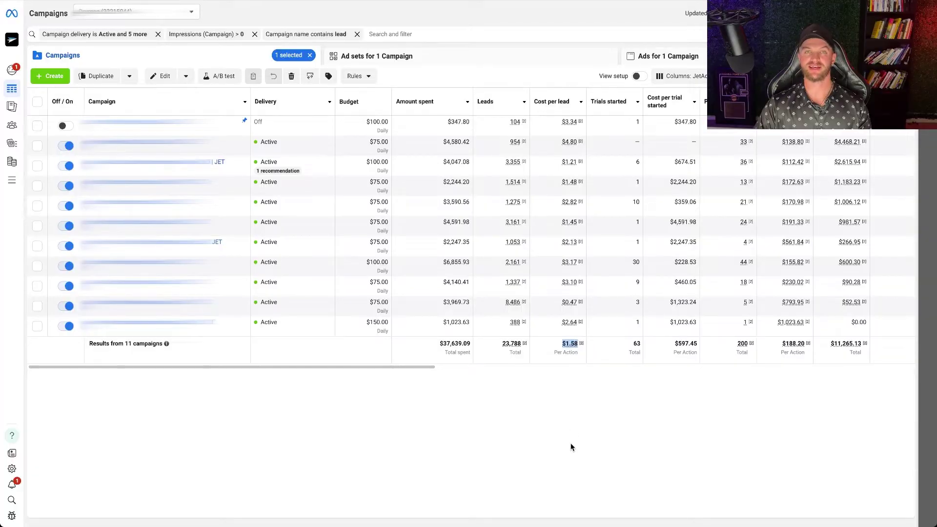
pyautogui.click(572, 447)
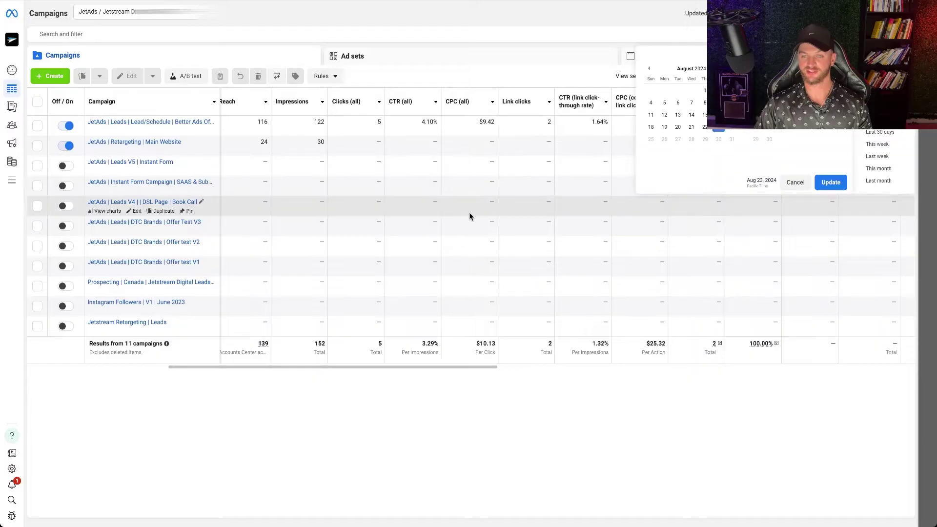
# Close the date picker and examine the CPC (all) figure of the Lead/Schedule Better Ads Offer campaign
pyautogui.click(487, 210)
pyautogui.hscroll(-1, 537, 156)
pyautogui.click(510, 121)
pyautogui.moveTo(511, 121); pyautogui.dragTo(524, 121)
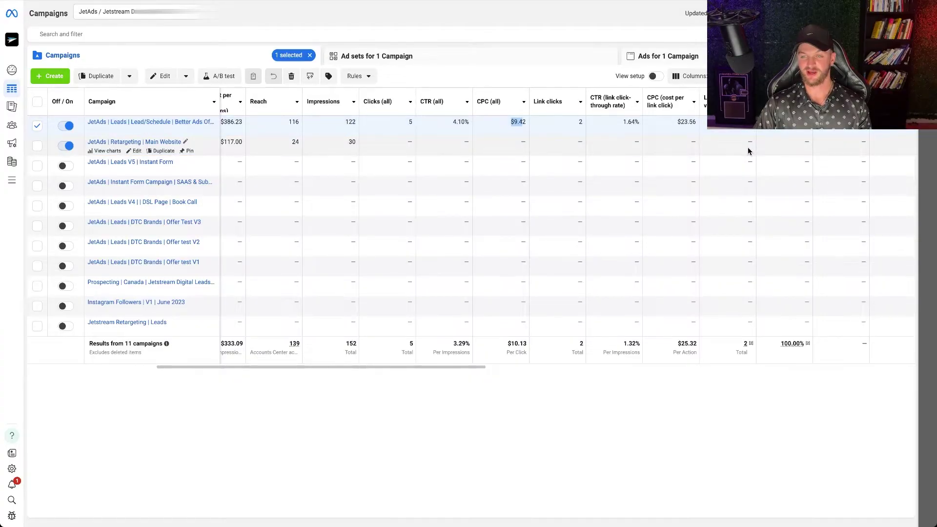
# Set the reporting date range to Last 30 days and review the Lead/Schedule campaign's spend, lead and call metrics
pyautogui.click(859, 13)
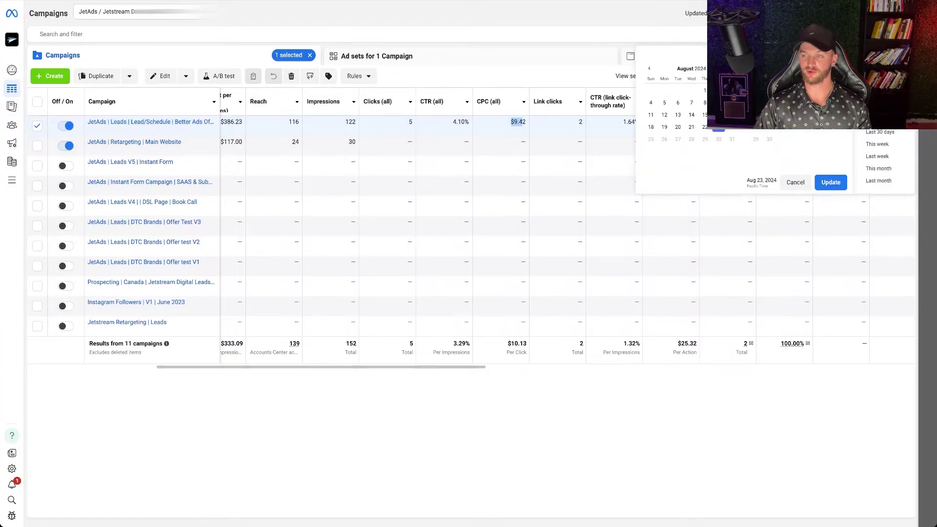
pyautogui.click(881, 132)
pyautogui.hscroll(-5, 559, 151)
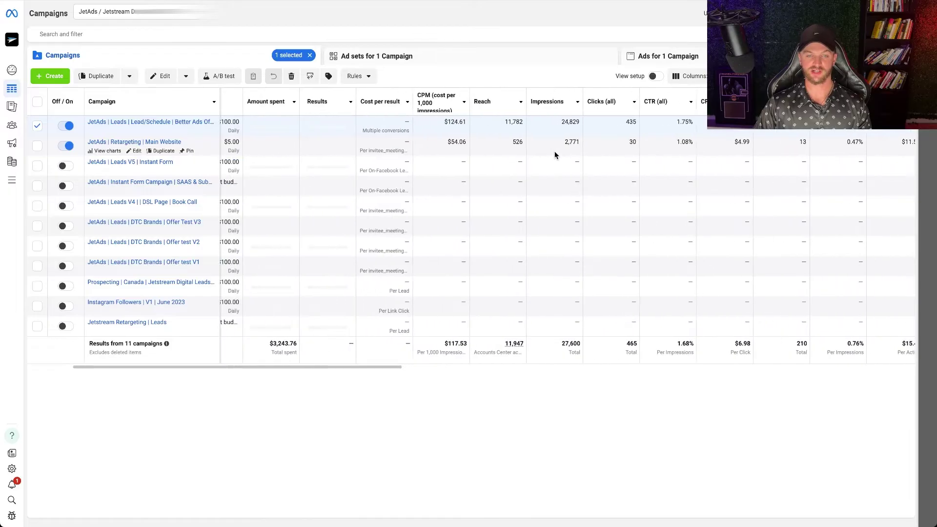
pyautogui.hscroll(-2, 555, 155)
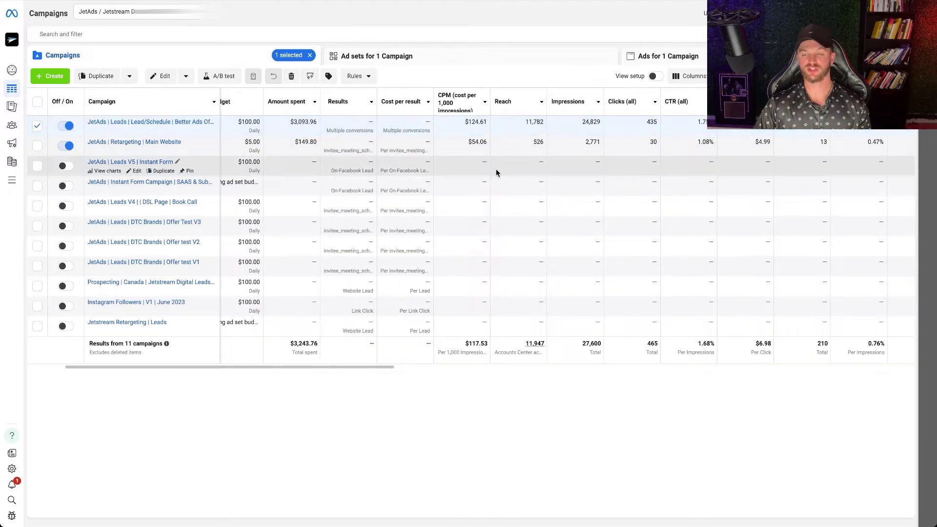
pyautogui.hscroll(8, 505, 169)
pyautogui.hscroll(5, 505, 173)
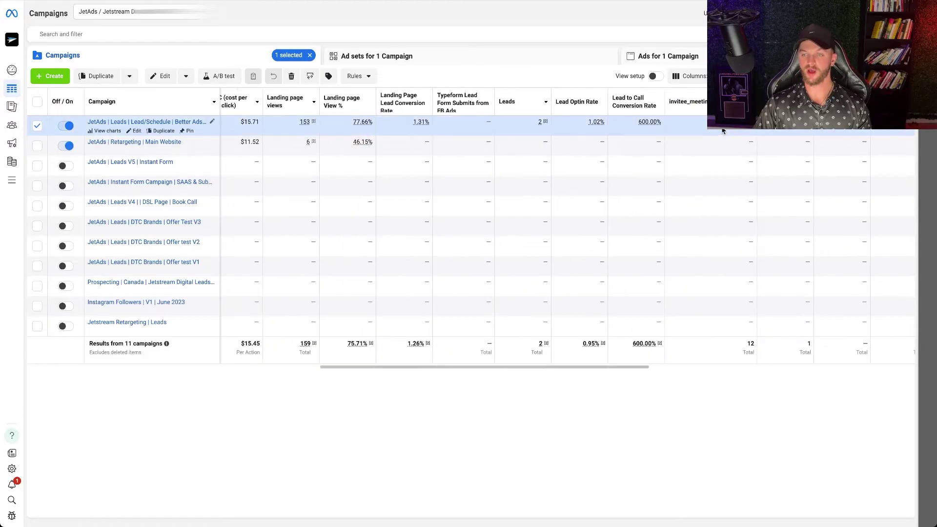
pyautogui.click(765, 128)
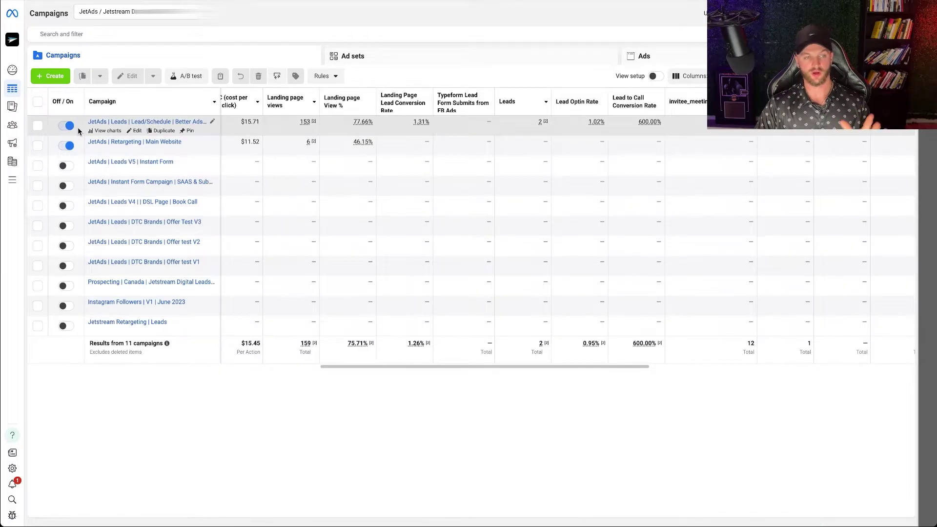
# Create a new Auction campaign with the Leads objective, using the Manual leads campaign setup
pyautogui.click(45, 77)
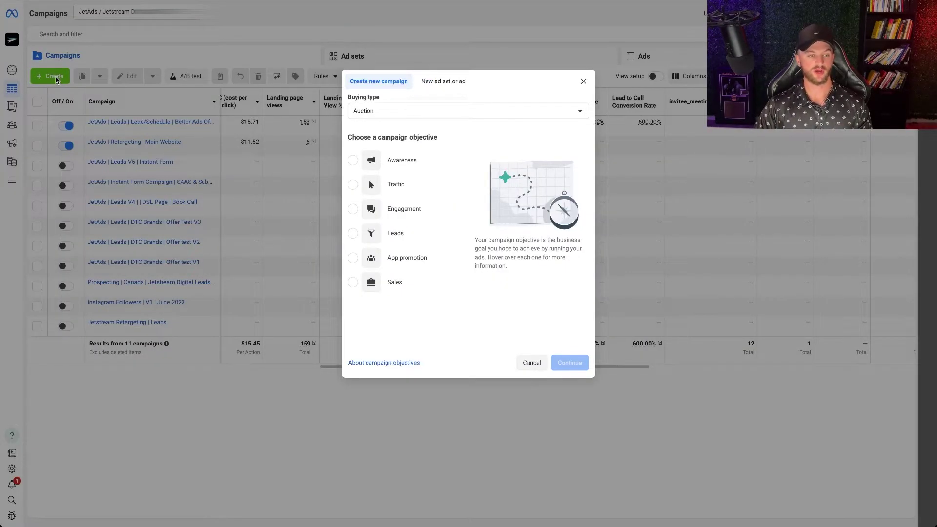
pyautogui.click(584, 81)
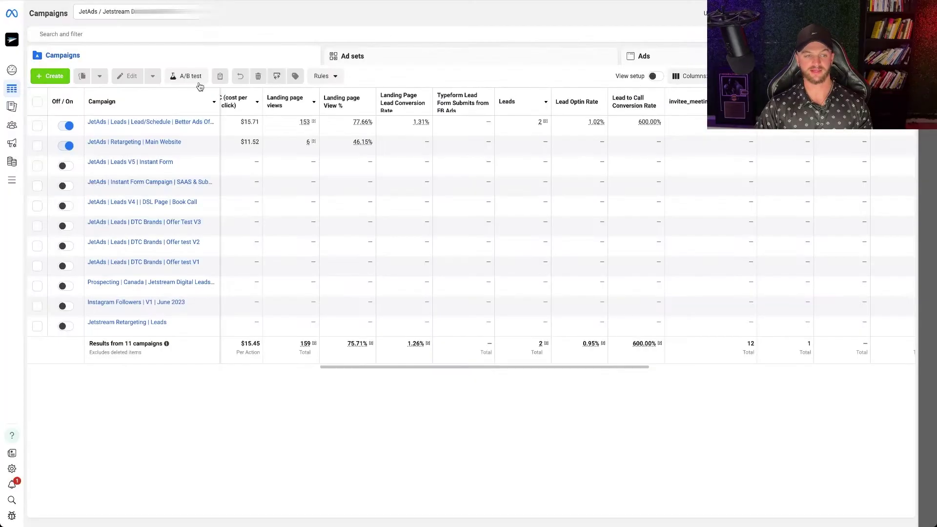
pyautogui.click(43, 77)
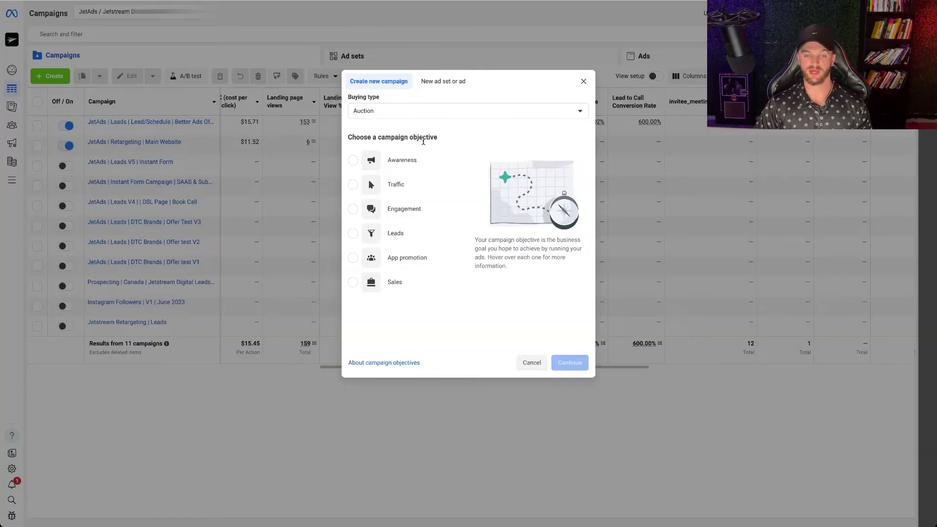
pyautogui.click(389, 243)
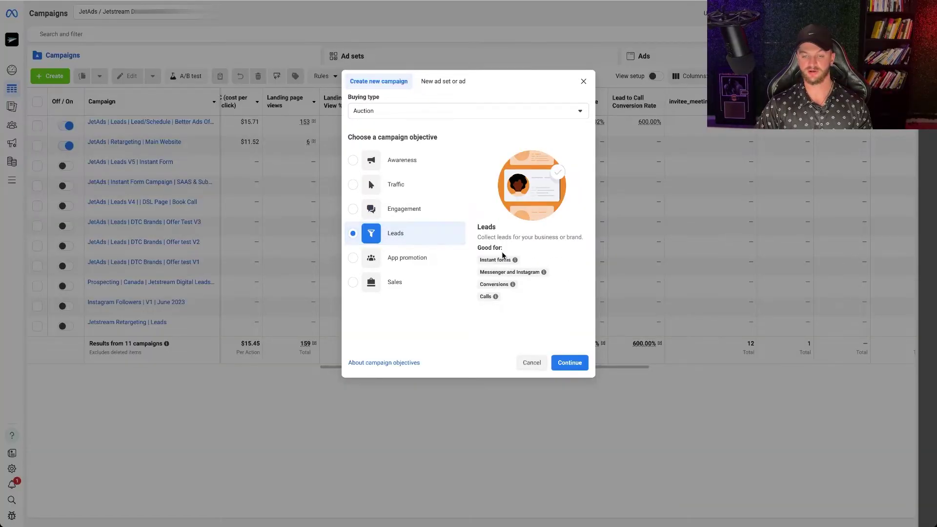
pyautogui.moveTo(515, 262)
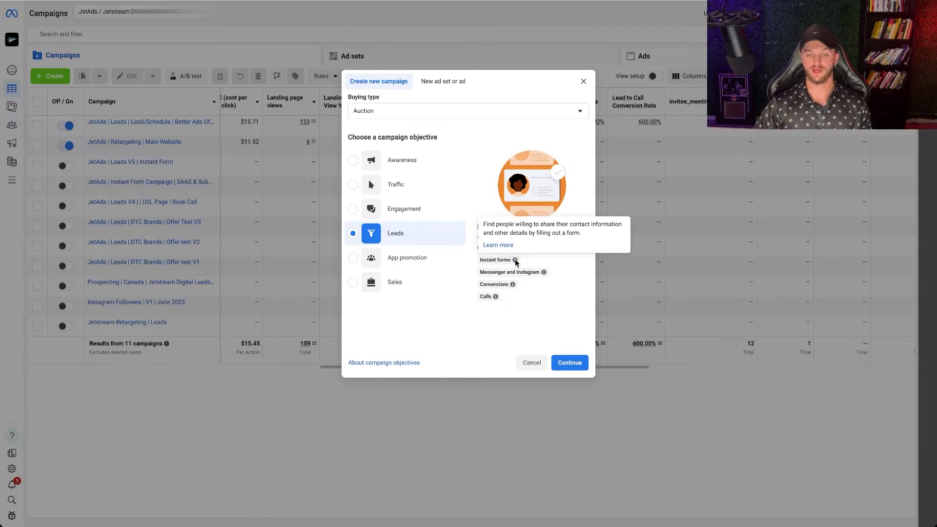
pyautogui.moveTo(511, 287)
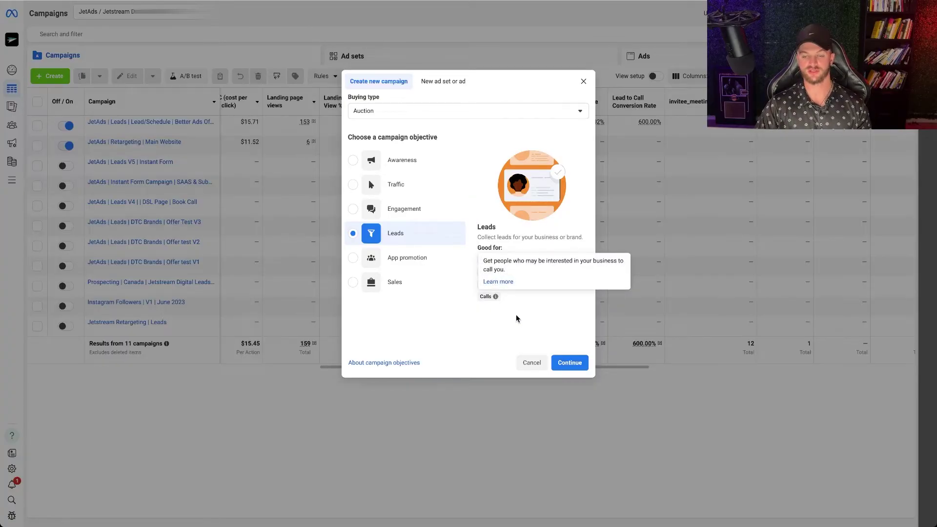
pyautogui.click(572, 366)
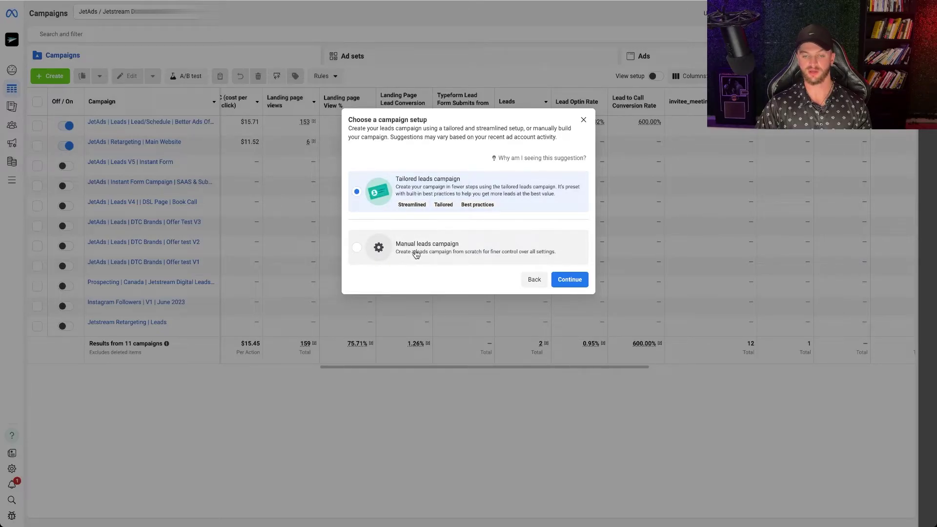
pyautogui.click(416, 254)
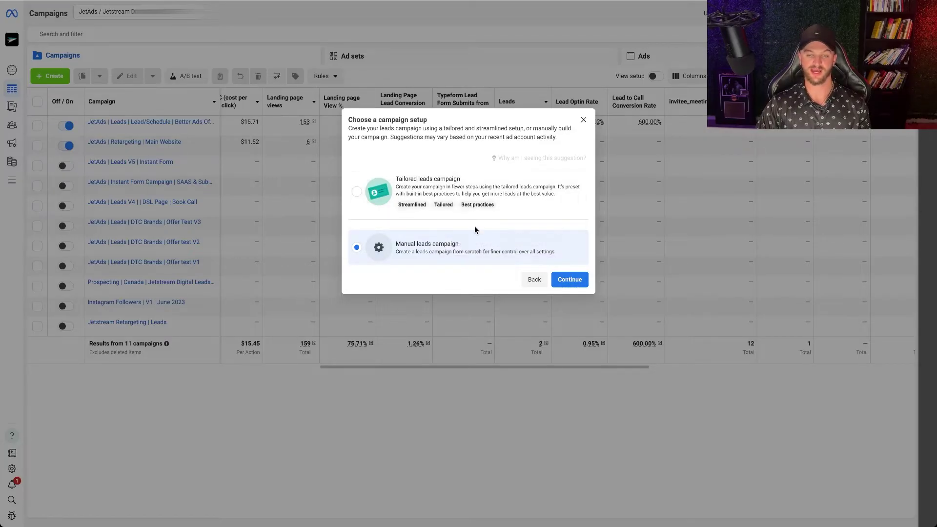
pyautogui.click(567, 280)
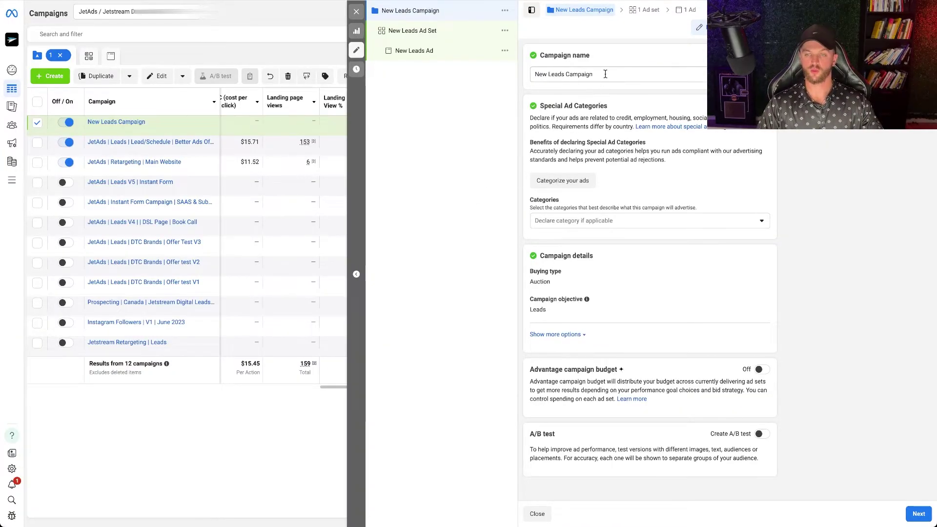
# Name the new campaign "JetAds | Leads | Roofing | Test V1"
pyautogui.moveTo(605, 75); pyautogui.dragTo(525, 75)
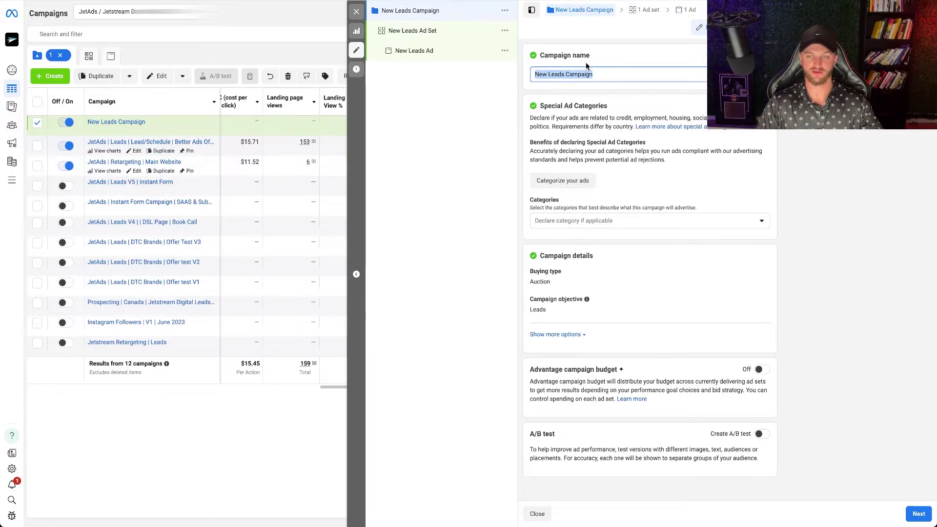
pyautogui.write('JetAds')
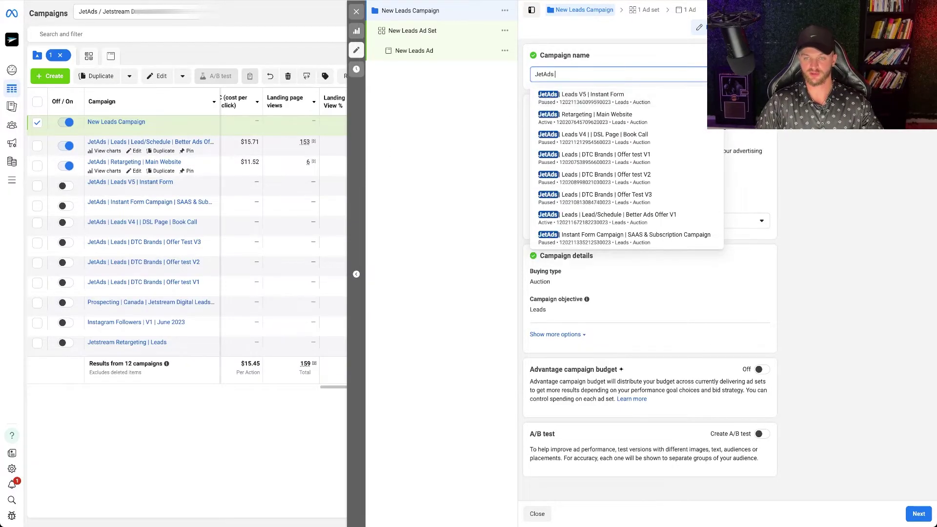
pyautogui.write(' | Leads | ')
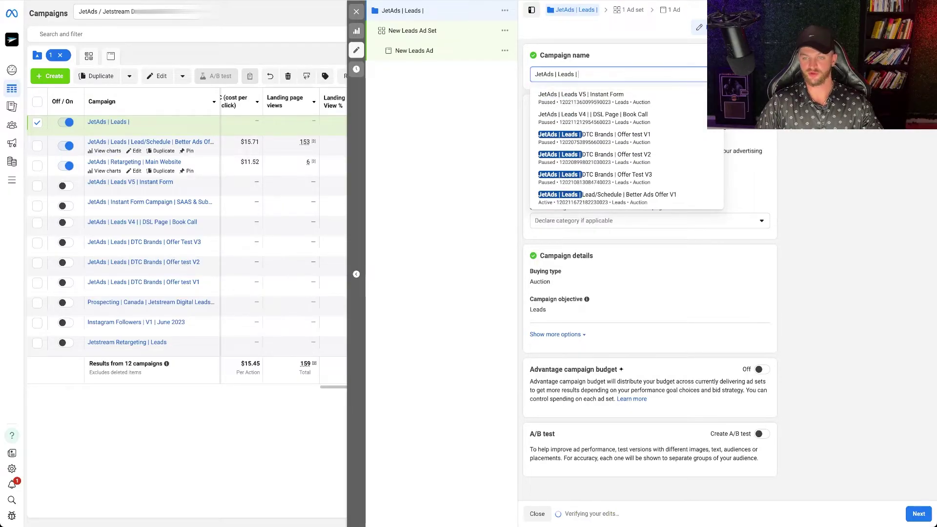
pyautogui.write('Roofin')
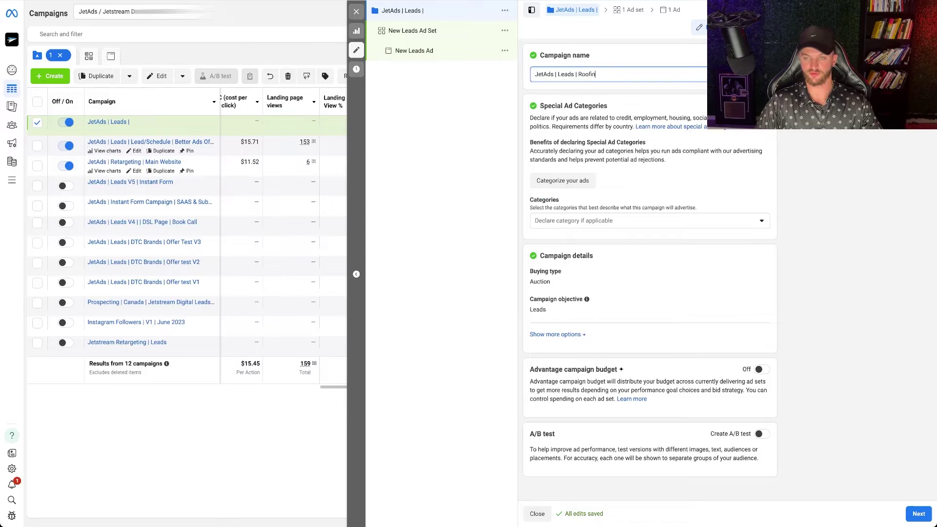
pyautogui.write('g | ')
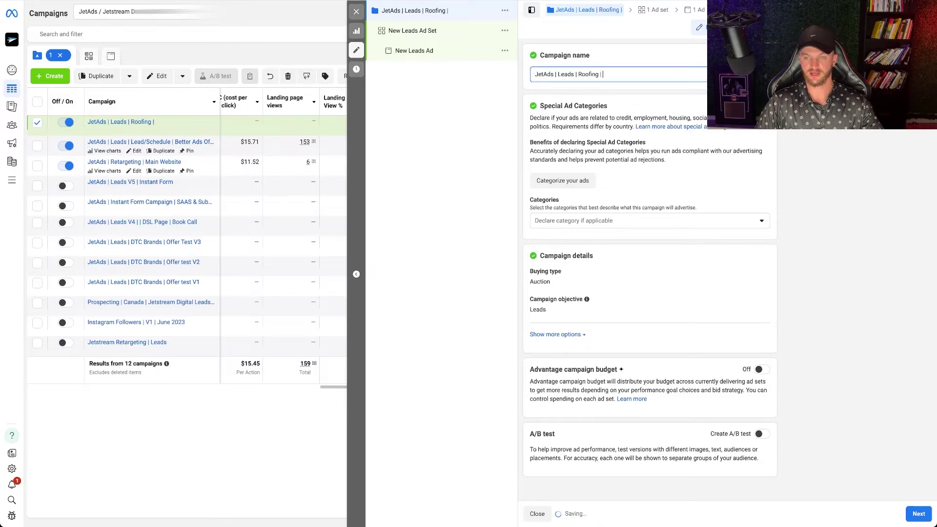
pyautogui.write('Test V1')
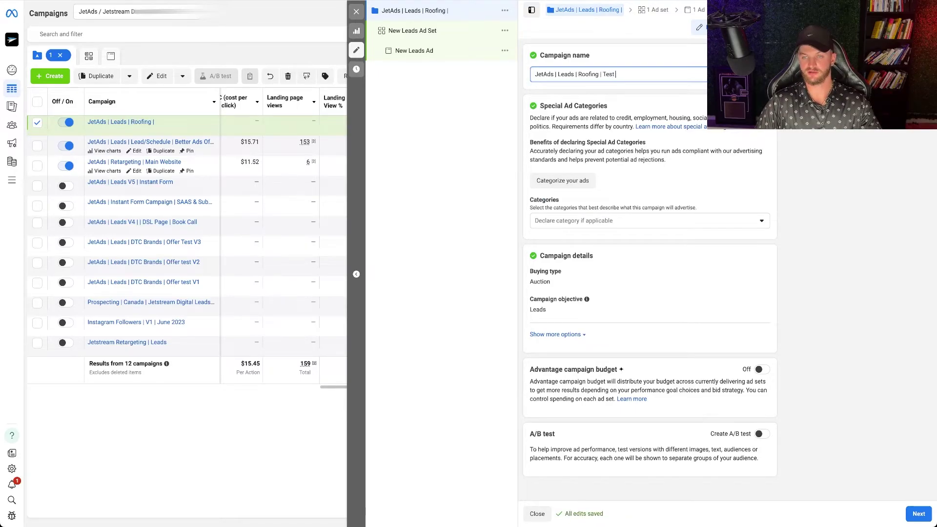
pyautogui.click(693, 178)
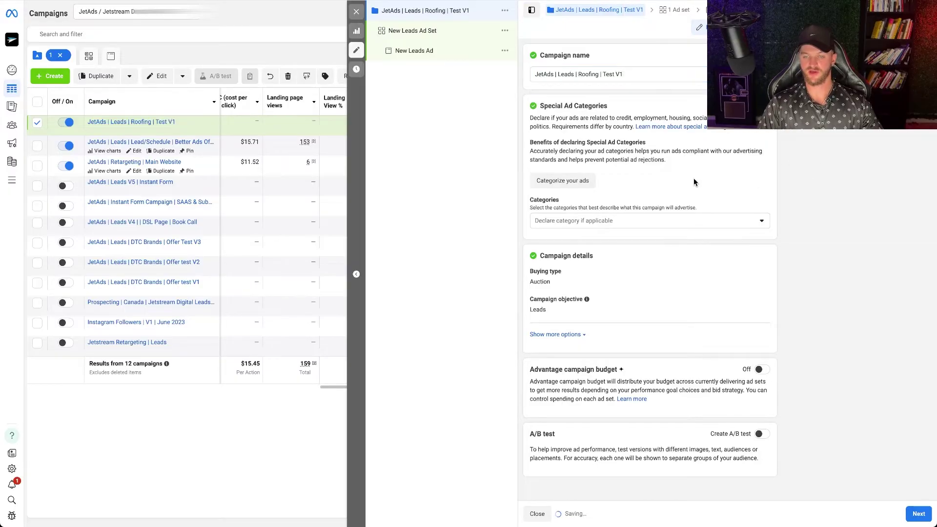
# Turn on Advantage campaign budget and set the daily budget to $100.00 CAD
pyautogui.click(762, 368)
pyautogui.scroll(-2, 673, 336)
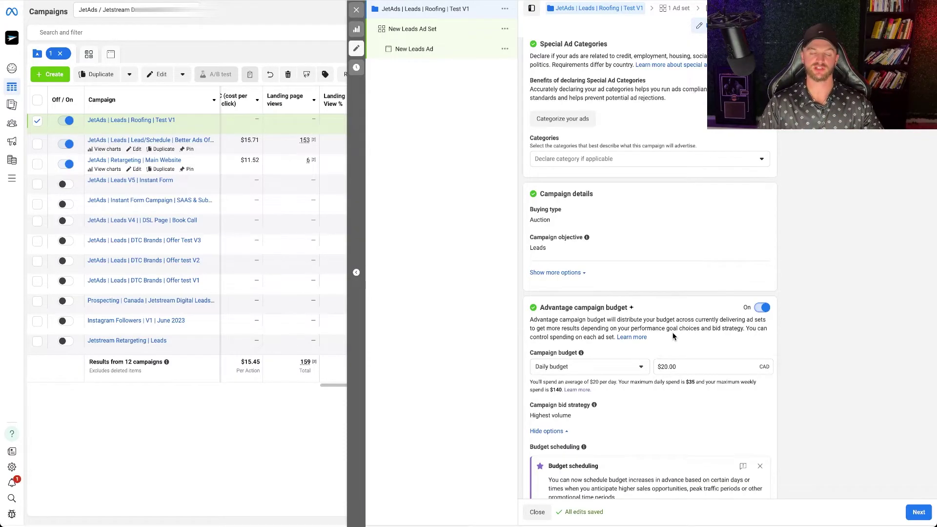
pyautogui.click(664, 364)
pyautogui.press('BackSpace')
pyautogui.press('BackSpace')
pyautogui.write('100')
pyautogui.click(790, 372)
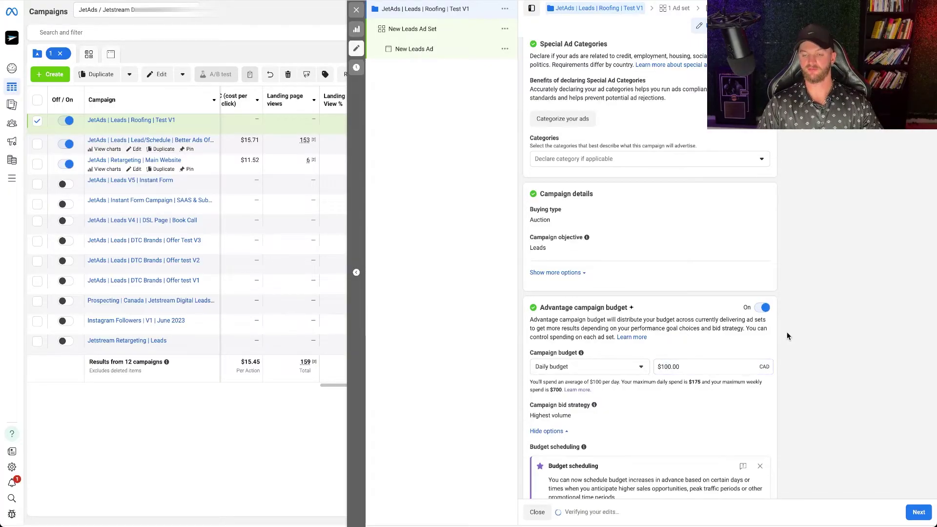
# Try the Lifetime budget type for the campaign, and return to a Daily budget of $100.00 CAD
pyautogui.click(574, 366)
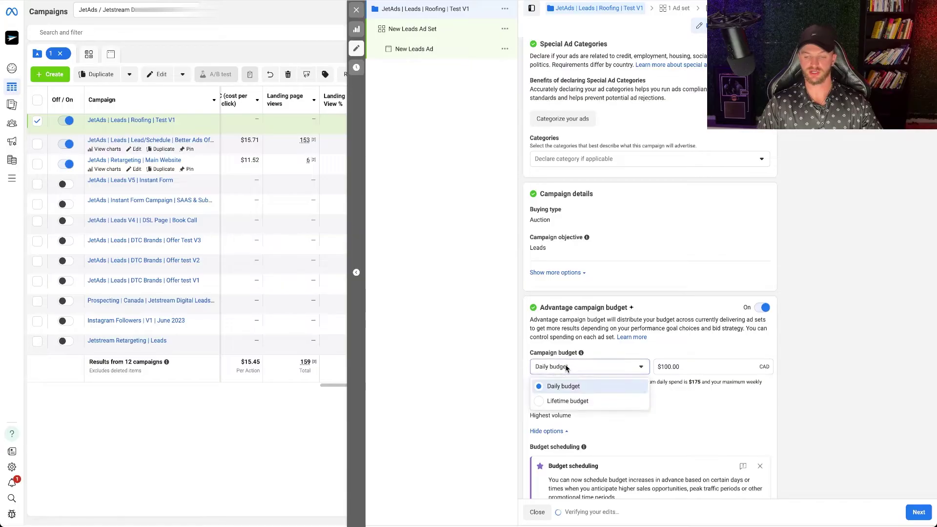
pyautogui.click(575, 401)
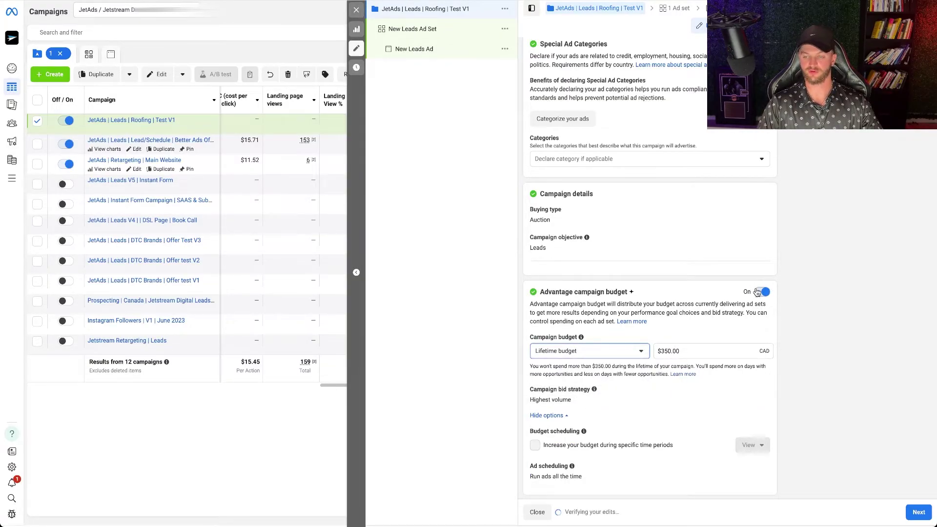
pyautogui.click(606, 351)
pyautogui.click(567, 368)
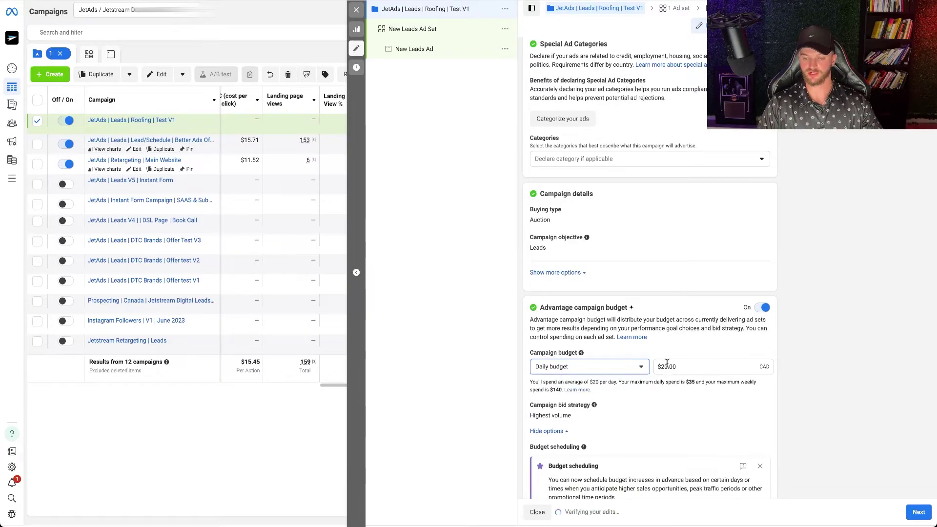
pyautogui.click(667, 366)
pyautogui.press('BackSpace')
pyautogui.write('10')
pyautogui.click(791, 371)
# Review the campaign bid strategy options, keep Highest volume, and proceed to the ad set settings
pyautogui.scroll(-3, 782, 342)
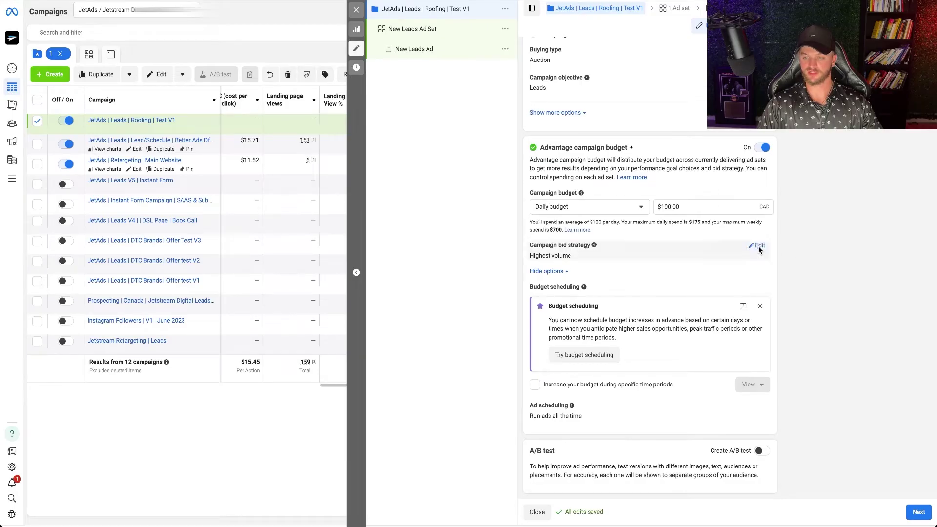
pyautogui.click(654, 257)
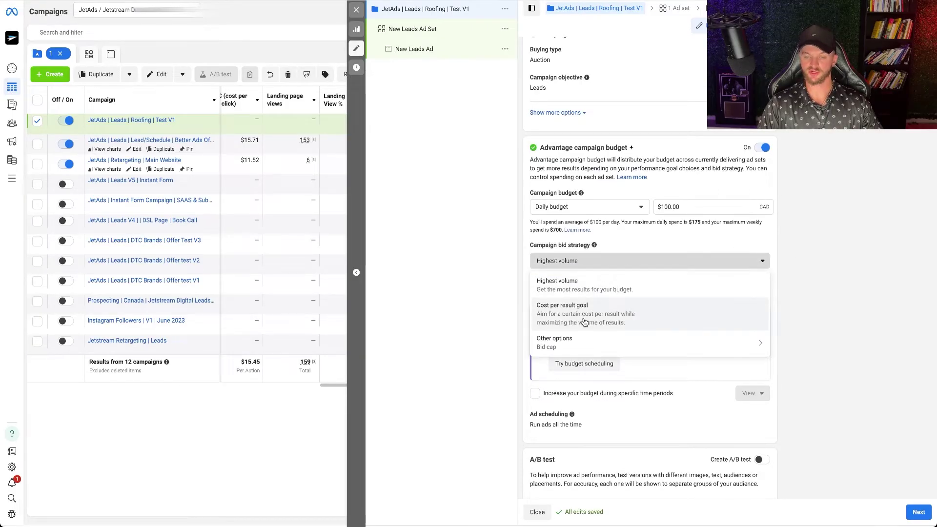
pyautogui.click(830, 266)
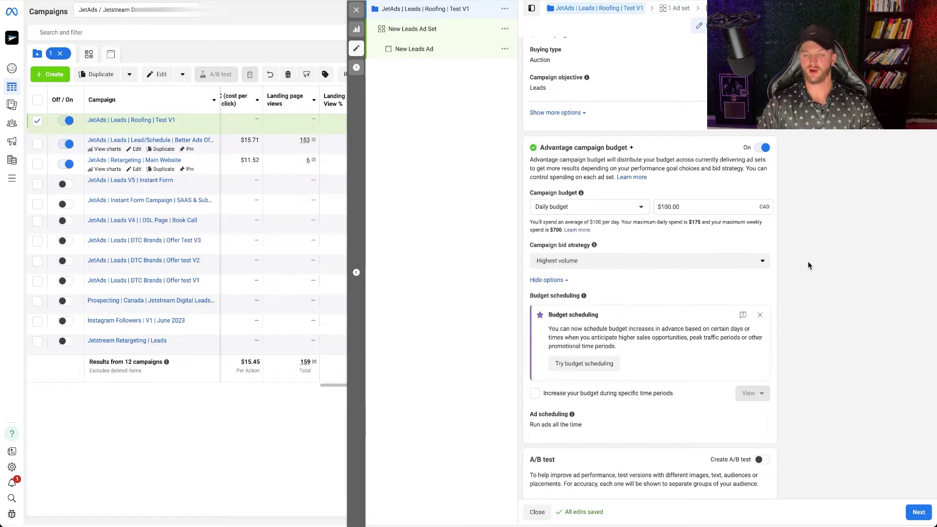
pyautogui.scroll(-1, 808, 276)
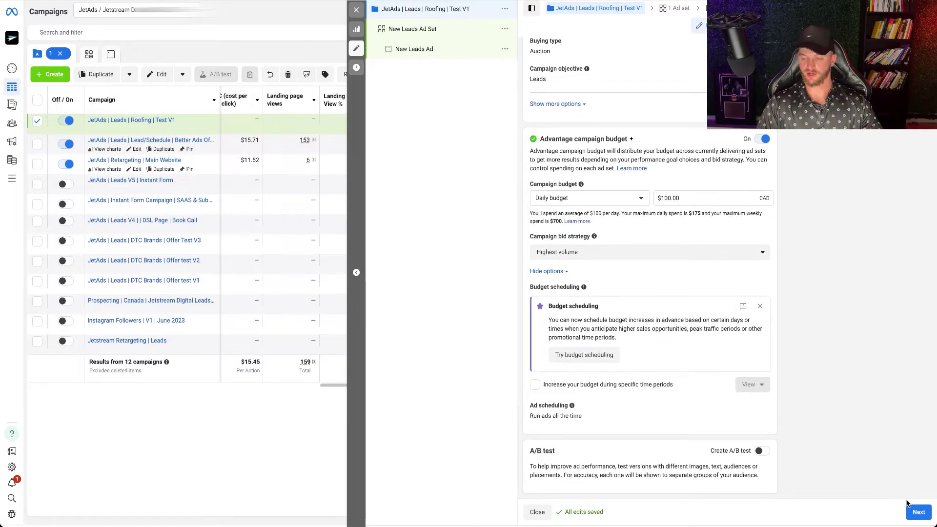
pyautogui.click(918, 513)
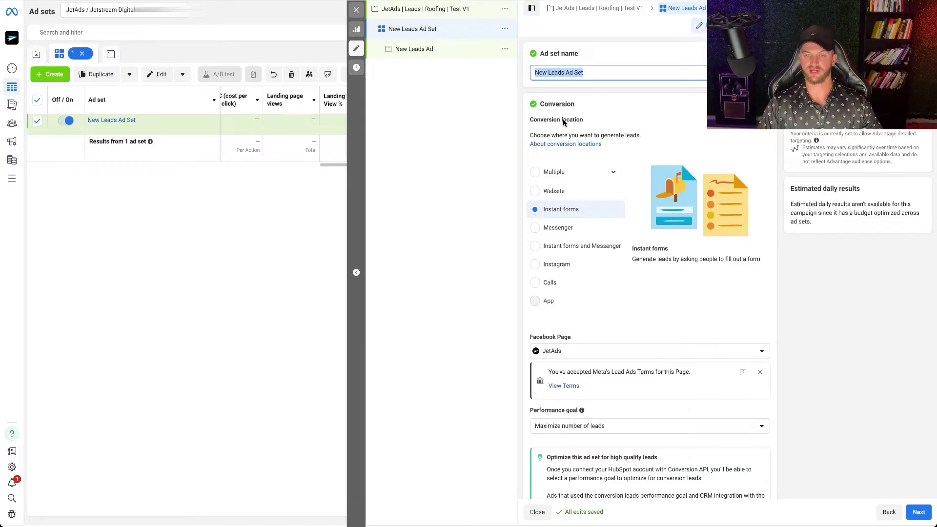
# Set the ad set's conversion location to Multiple, covering Website and Calls
pyautogui.click(551, 176)
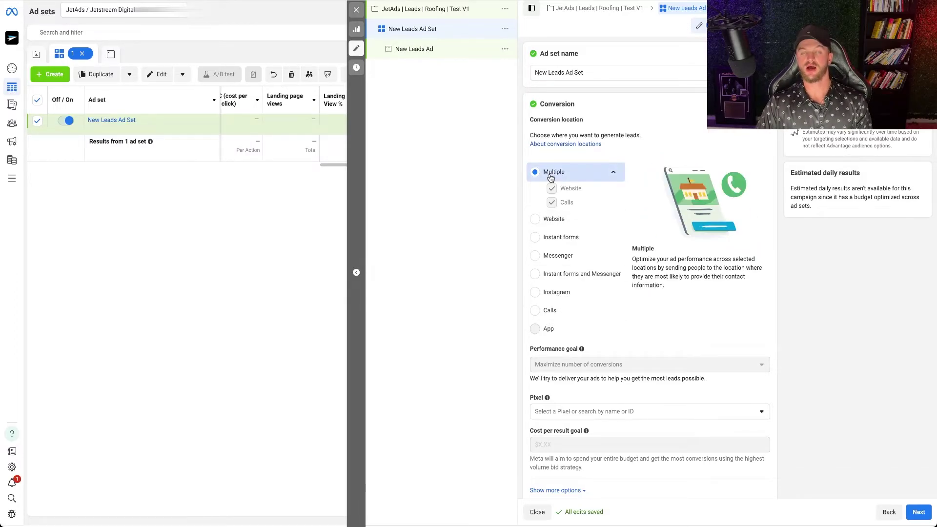
pyautogui.scroll(-3, 587, 228)
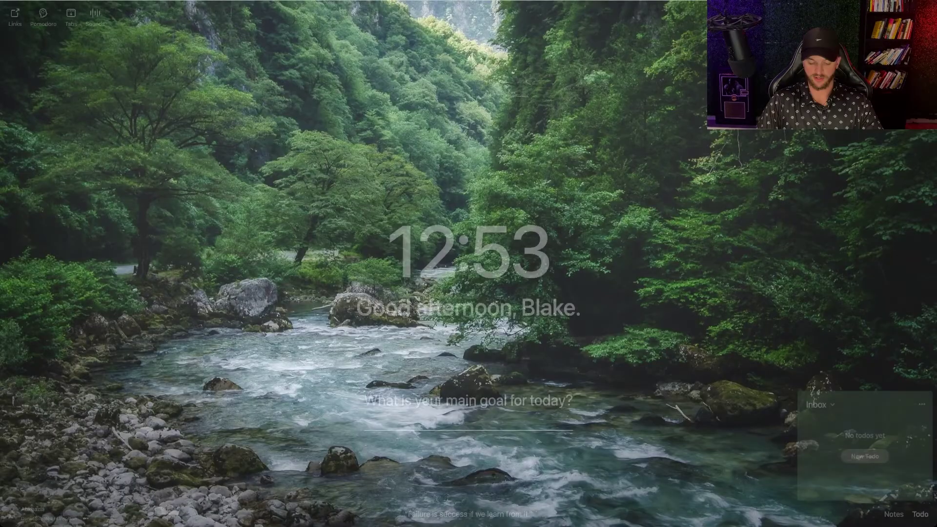
# Open the JetAds website, start the free scale session form, and enter the visitor's first name
pyautogui.write('jetads')
pyautogui.press('Return')
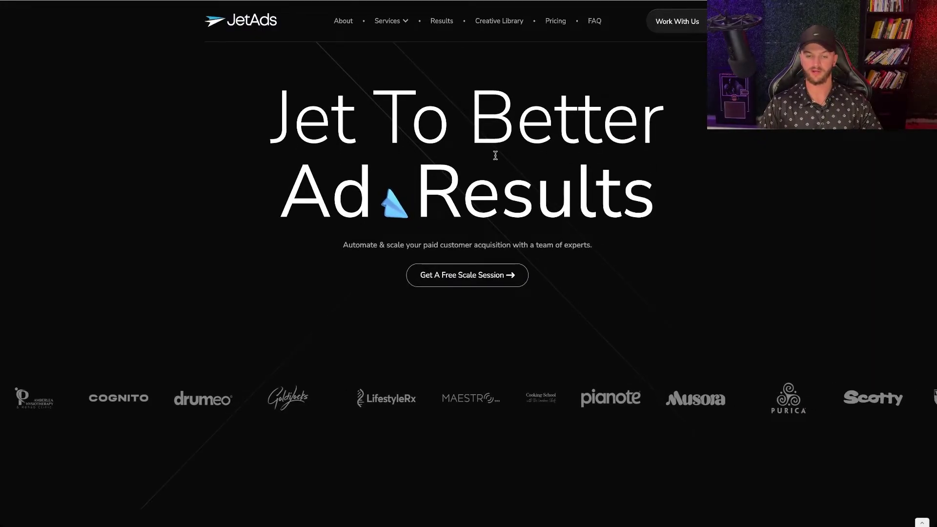
pyautogui.click(468, 280)
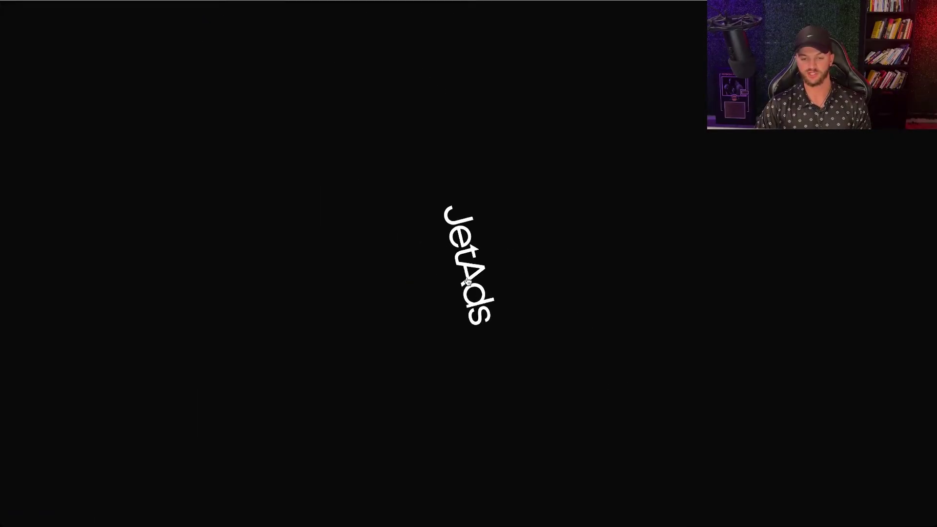
pyautogui.click(476, 315)
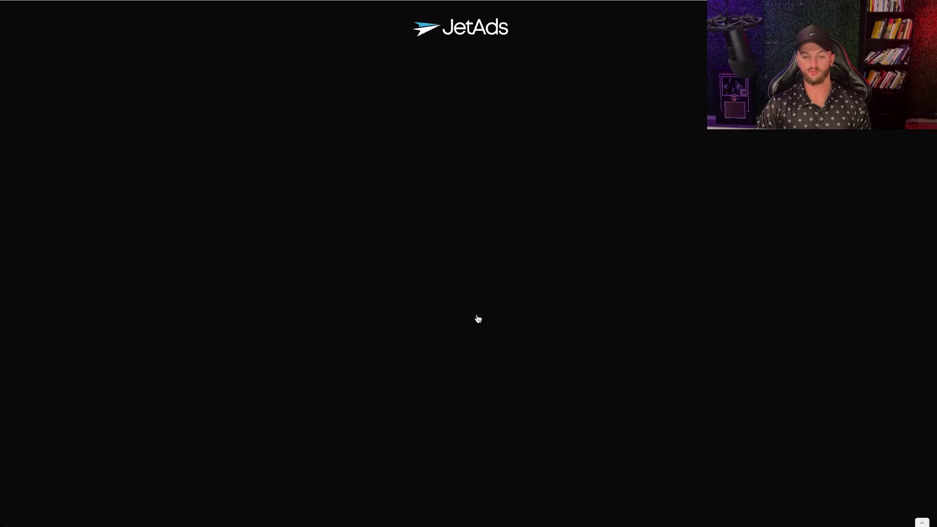
pyautogui.write('Blake')
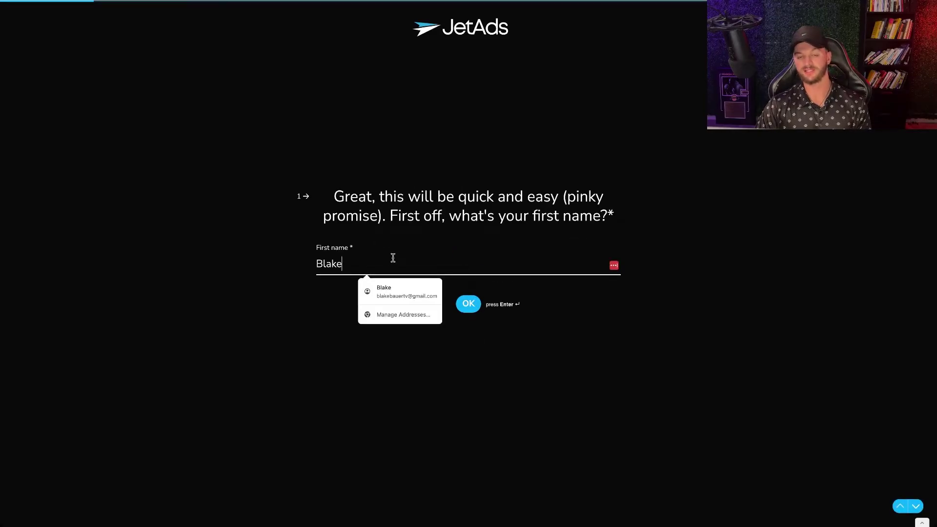
pyautogui.click(251, 117)
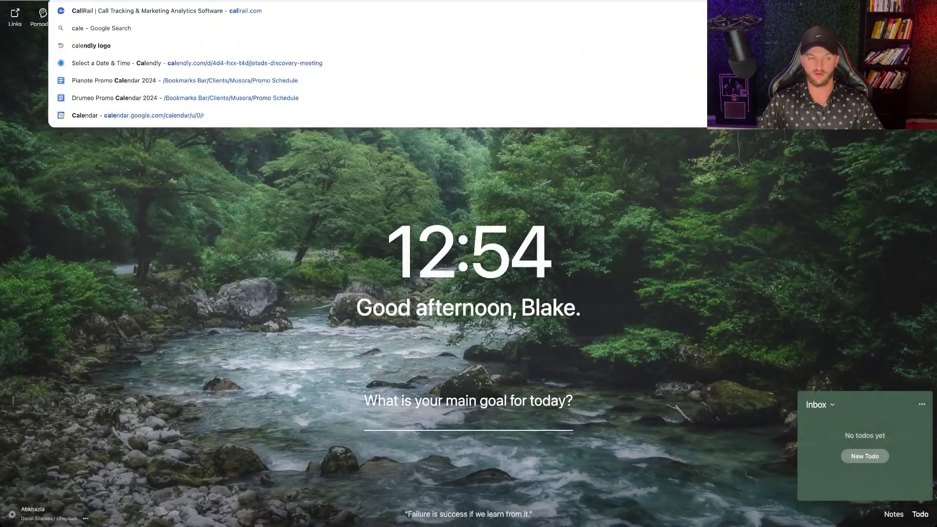
# Open Calendly's Integrations & apps page and look through the available integrations
pyautogui.write('arly')
pyautogui.press('Return')
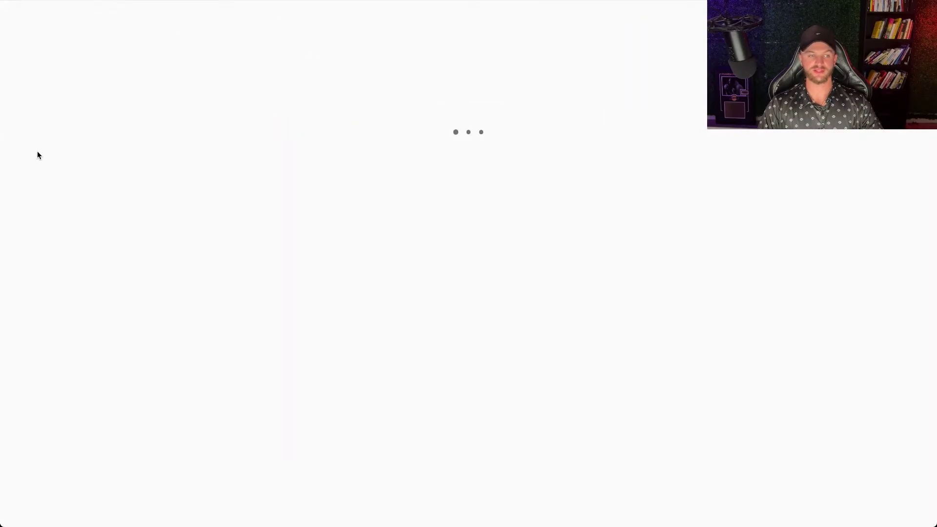
pyautogui.click(78, 200)
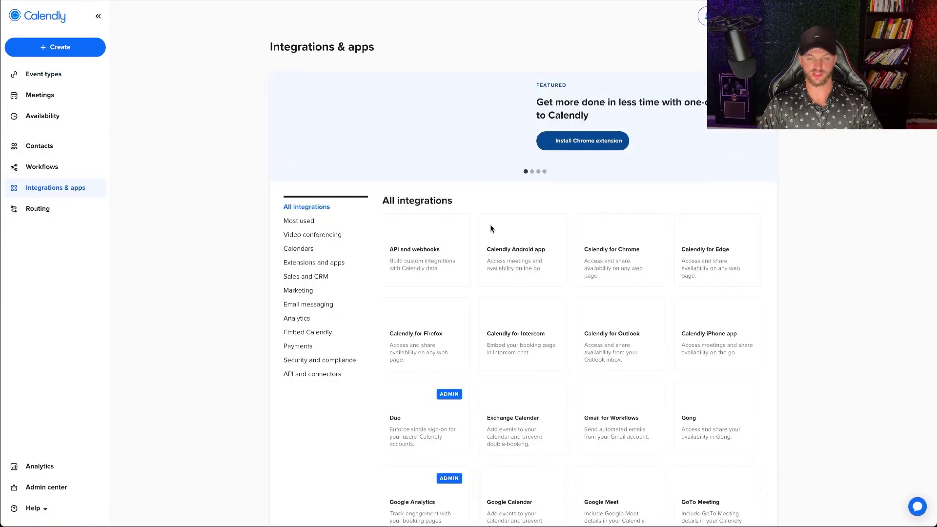
pyautogui.scroll(-7, 562, 273)
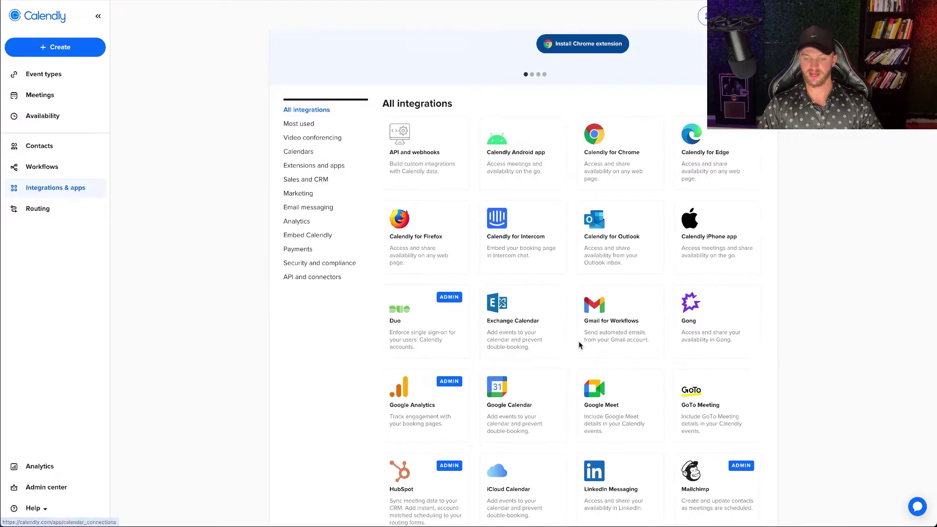
pyautogui.click(517, 331)
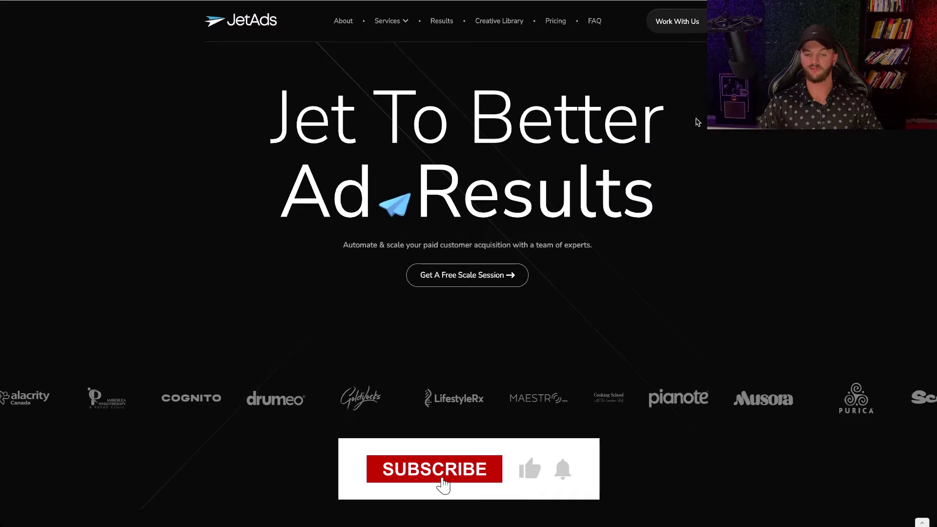
# Look through the JetAds home page down to the contact details and email subscription form, and return to its start
pyautogui.scroll(-5, 568, 212)
pyautogui.scroll(-15, 568, 212)
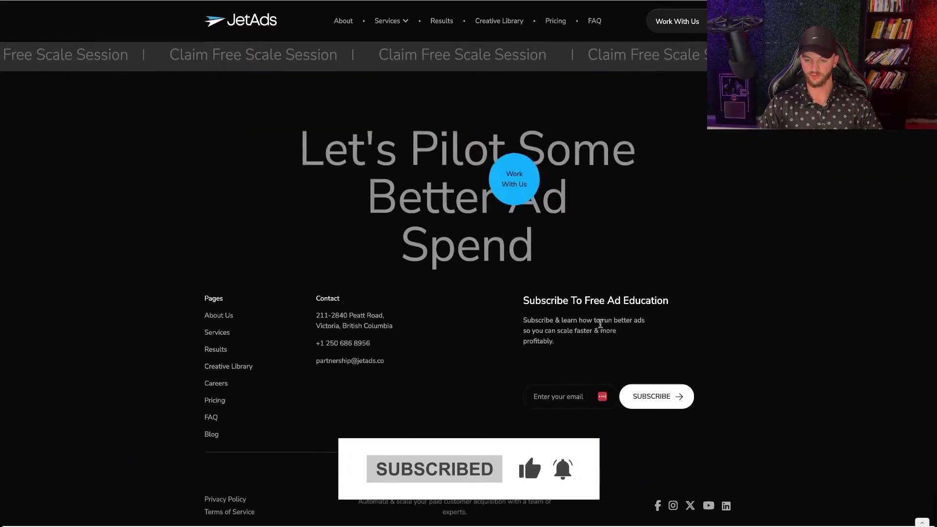
pyautogui.moveTo(489, 280); pyautogui.dragTo(578, 333)
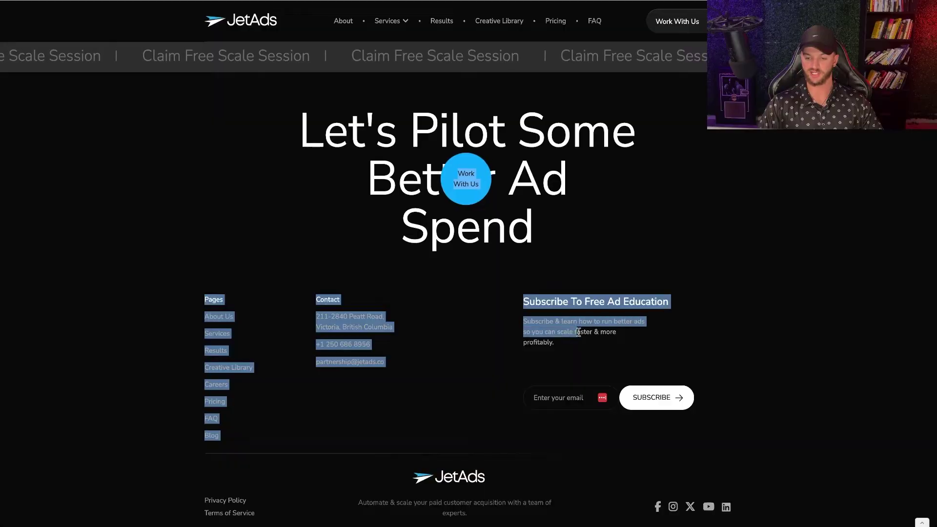
pyautogui.click(563, 398)
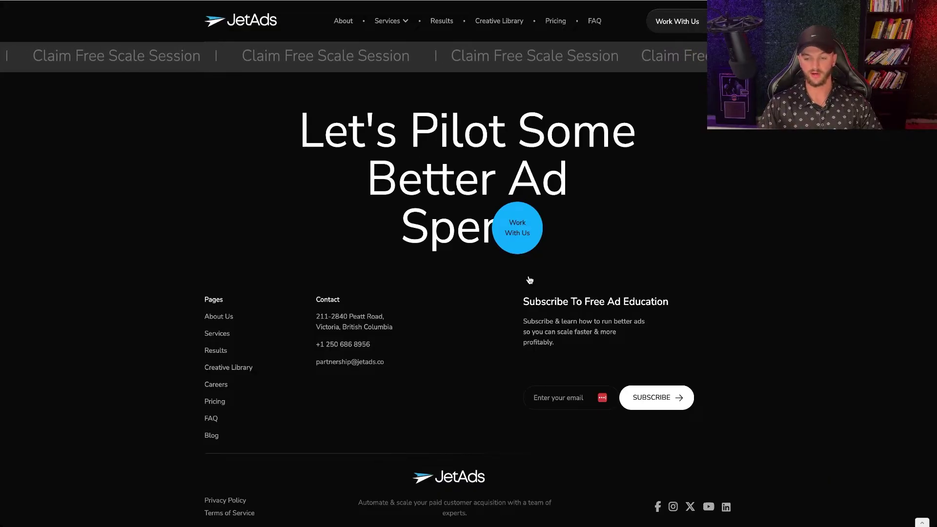
pyautogui.scroll(3, 530, 279)
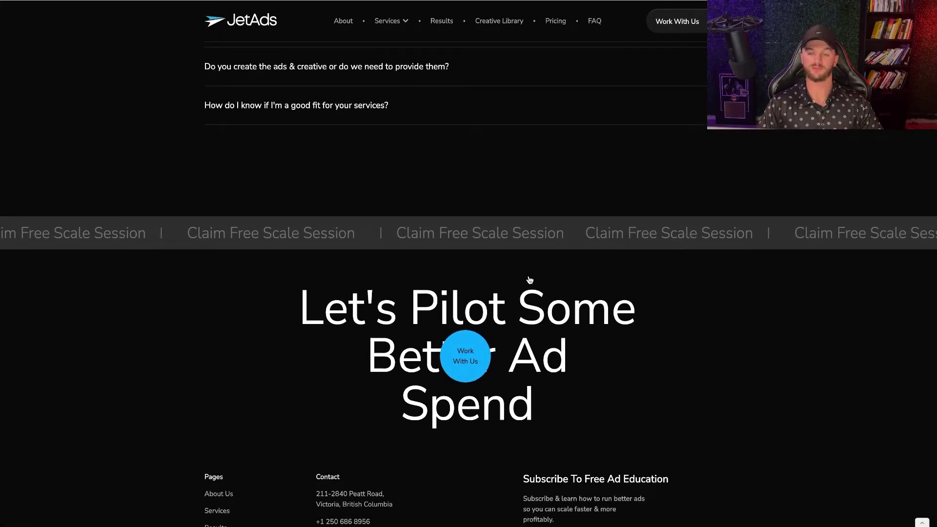
pyautogui.scroll(10, 530, 280)
pyautogui.scroll(15, 529, 276)
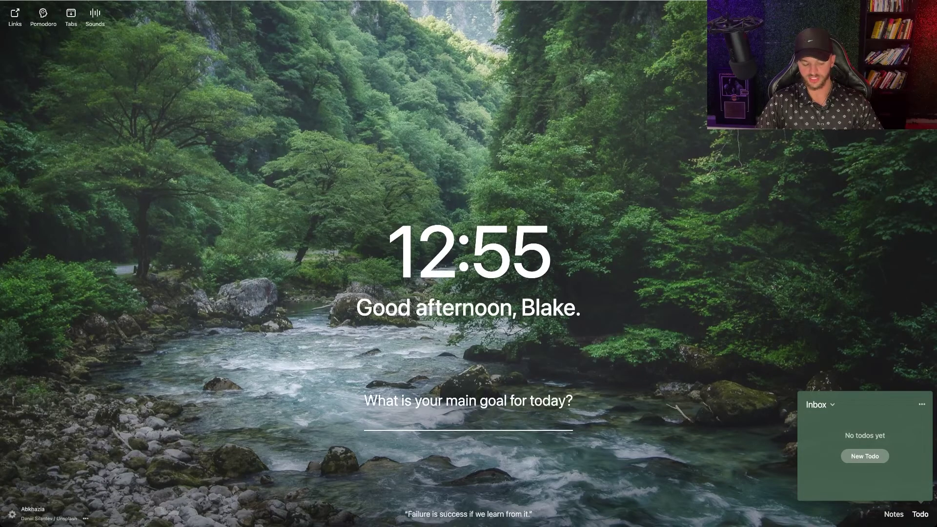
# Search the web for "callrail", open the official CallRail site, and examine its call tracking headline and product overview
pyautogui.write('callrail')
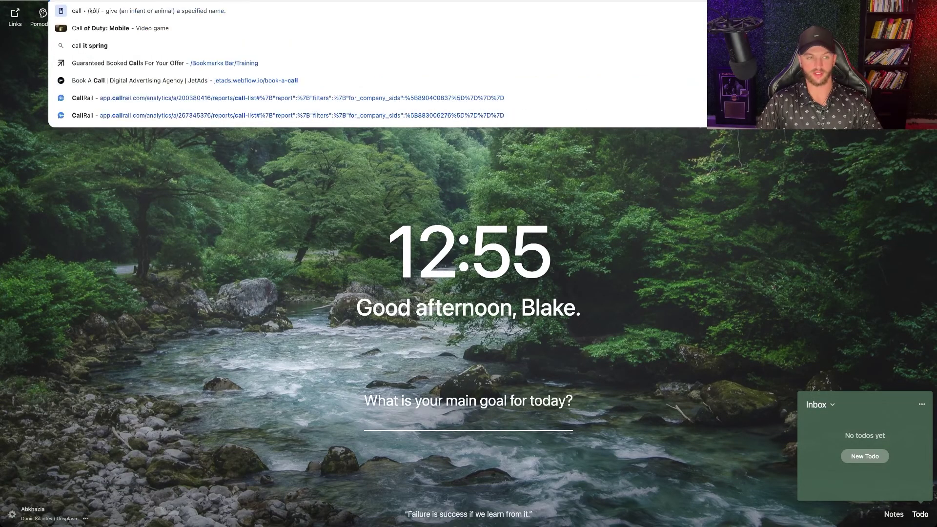
pyautogui.press('Return')
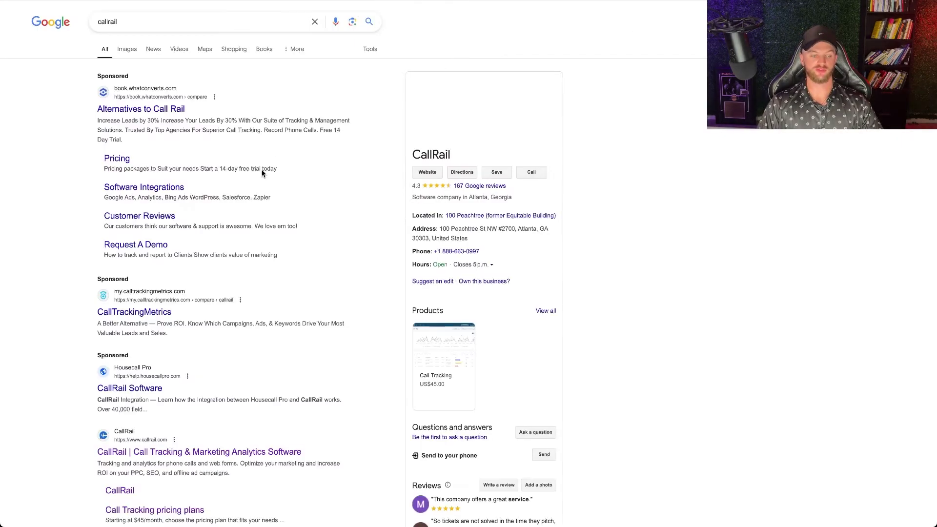
pyautogui.click(178, 445)
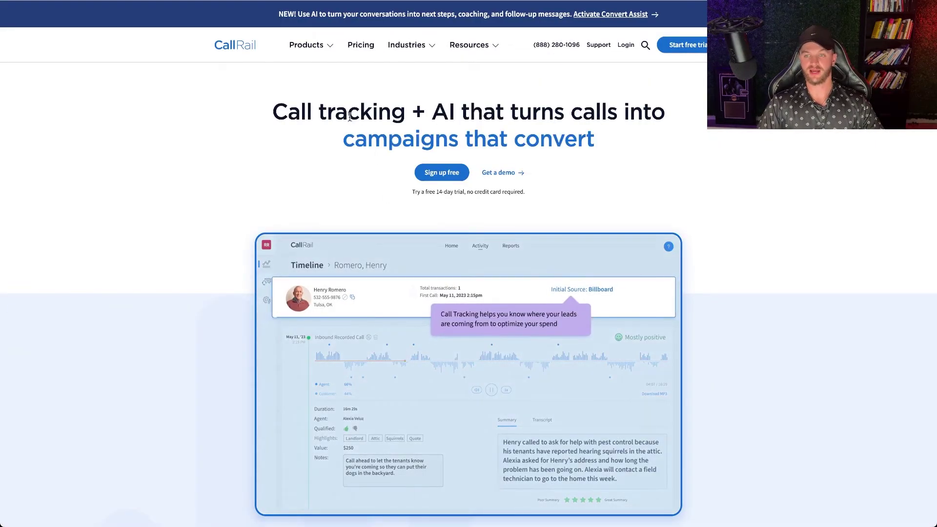
pyautogui.moveTo(266, 110); pyautogui.dragTo(596, 152)
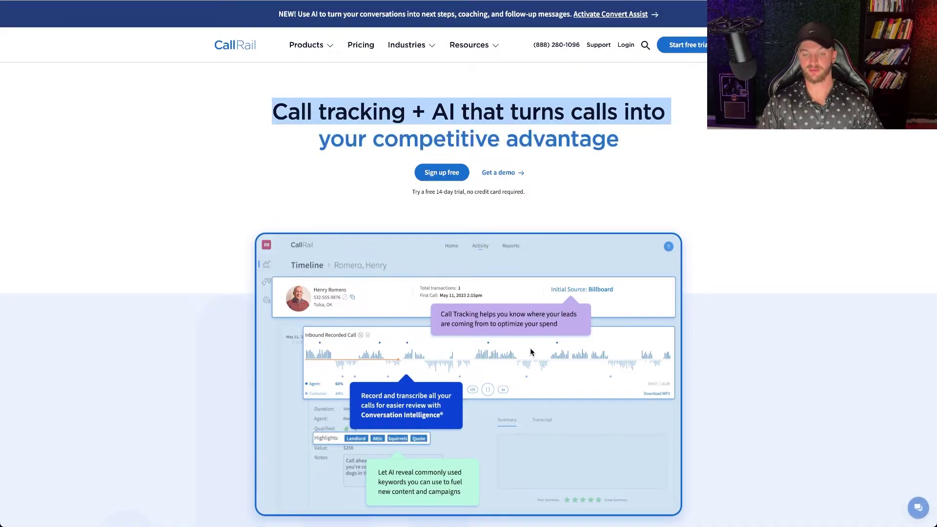
pyautogui.click(304, 105)
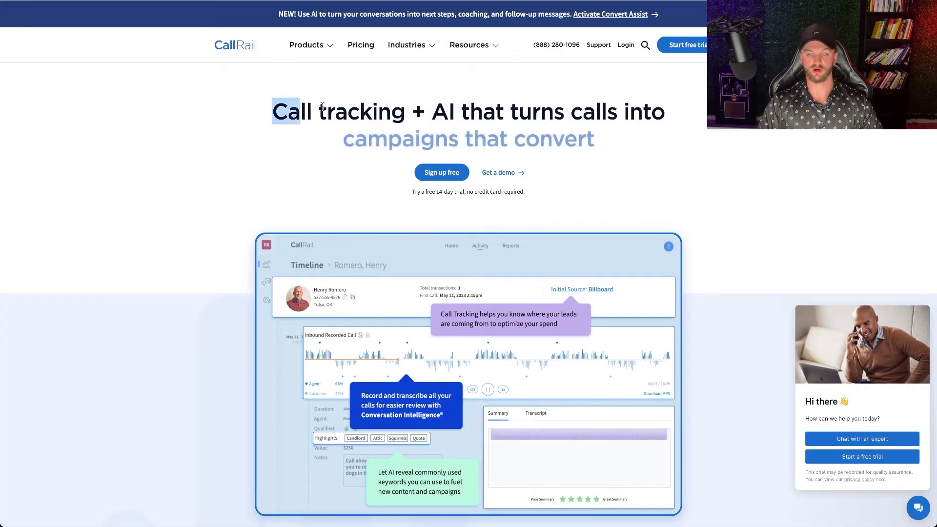
pyautogui.tripleClick(323, 99)
pyautogui.click(311, 82)
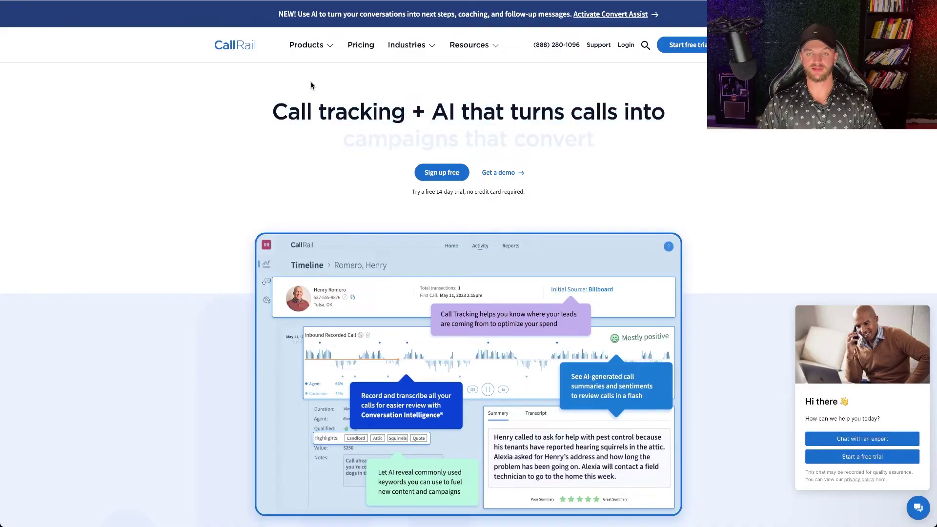
pyautogui.scroll(-8, 439, 195)
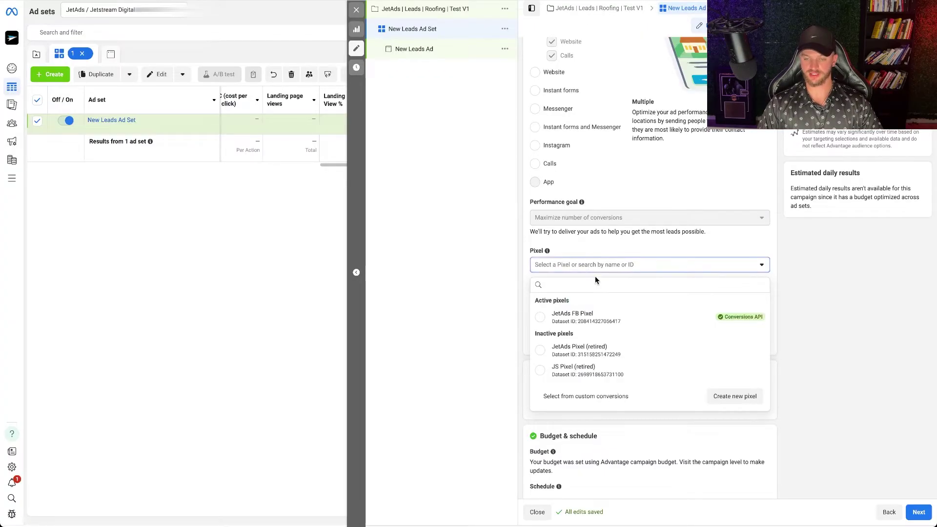
# In the Meta ad set, select JetAds FB Pixel as the pixel and invitee_meeting_scheduled as the conversion event
pyautogui.click(623, 316)
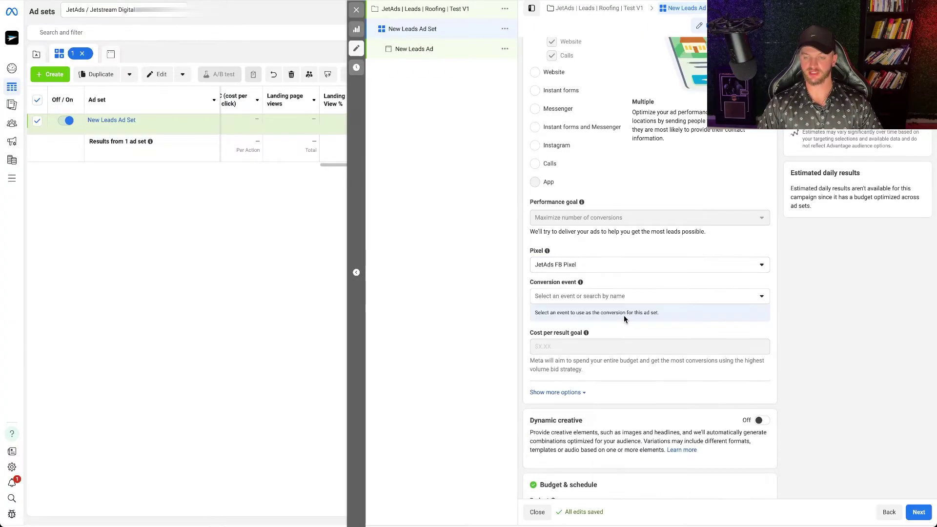
pyautogui.click(602, 298)
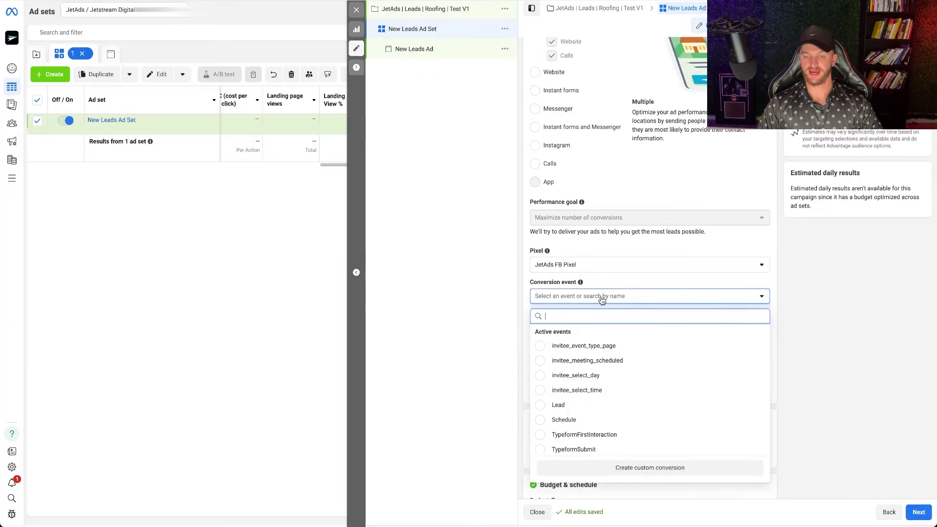
pyautogui.click(589, 365)
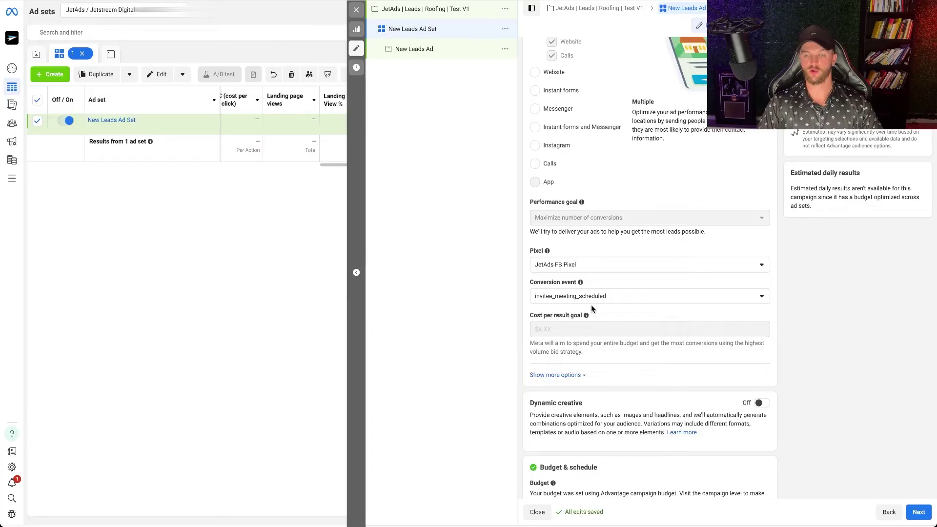
# Turn on Dynamic creative for the ad set
pyautogui.scroll(-2, 606, 301)
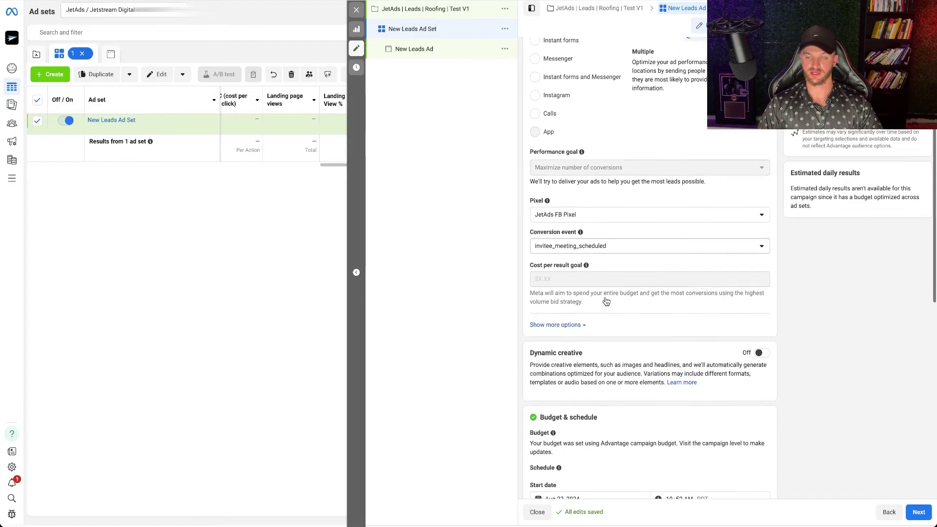
pyautogui.scroll(-1, 605, 298)
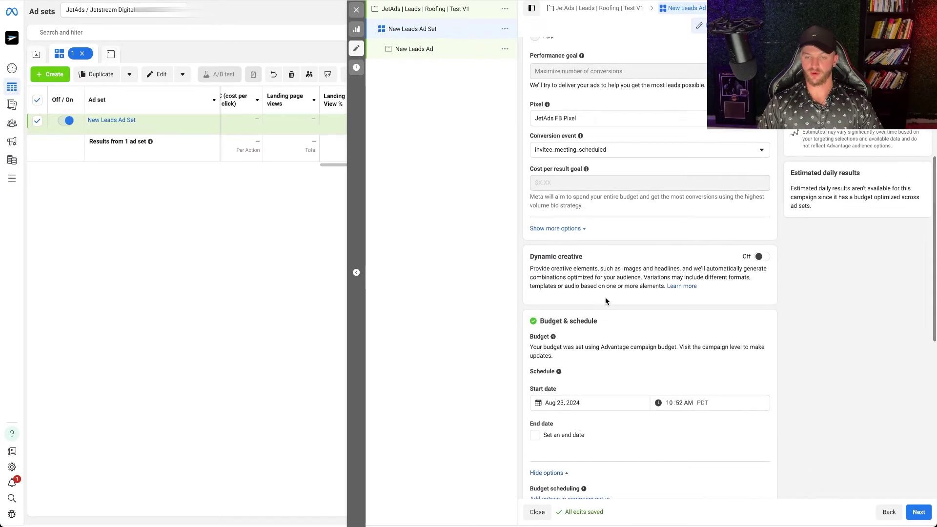
pyautogui.click(760, 258)
pyautogui.click(543, 242)
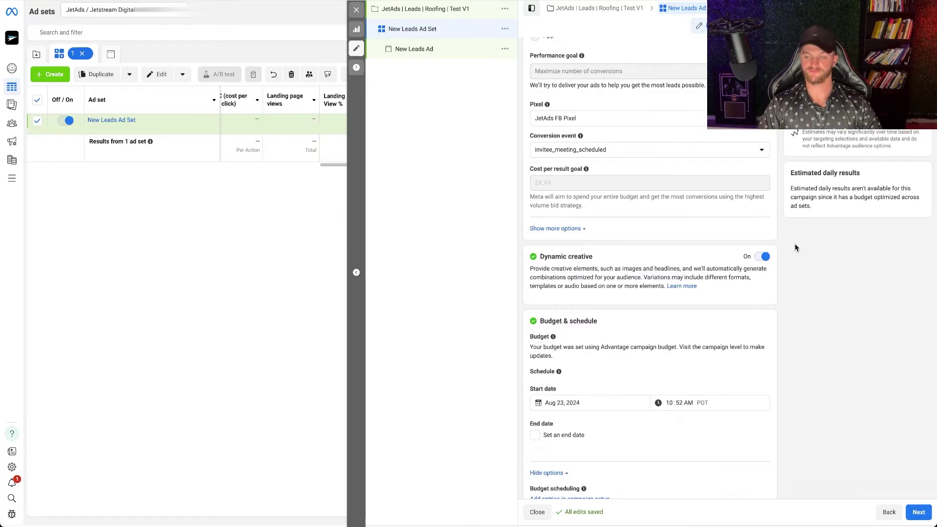
# Remove Canada from the ad set's targeted locations in Audience controls
pyautogui.scroll(-2, 655, 221)
pyautogui.scroll(-5, 654, 219)
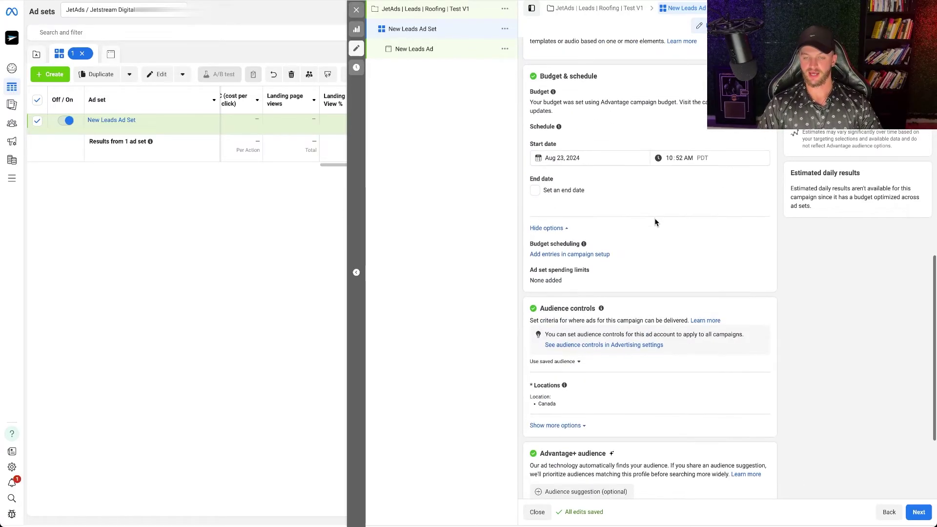
pyautogui.scroll(-2, 586, 258)
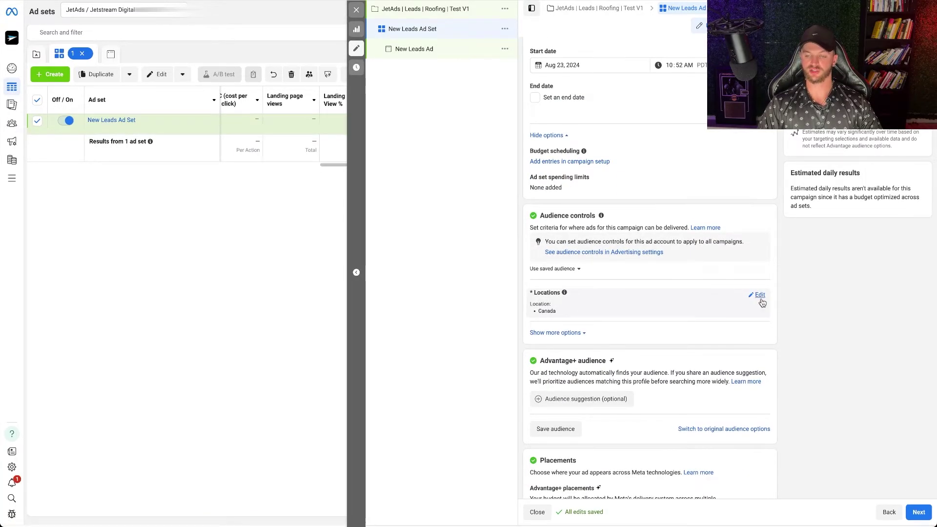
pyautogui.click(760, 301)
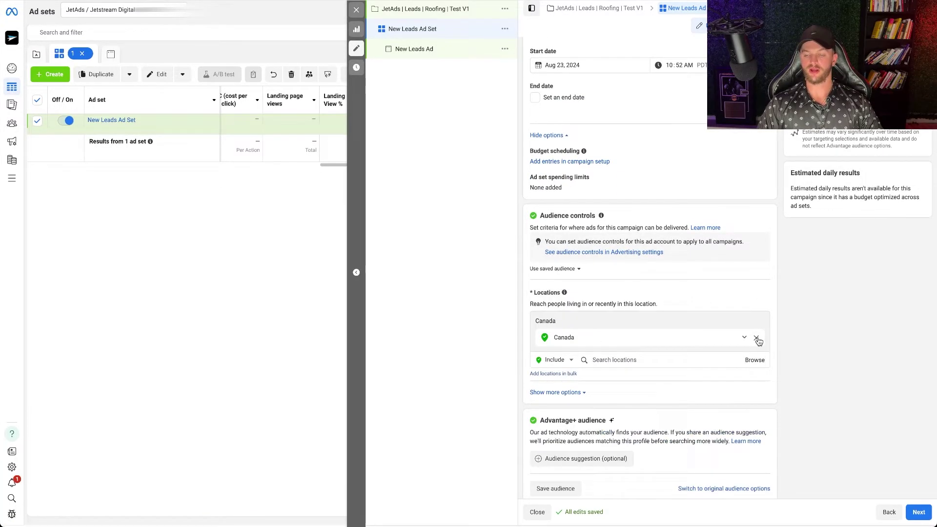
pyautogui.click(758, 339)
# Expand the extra audience options and add Winnipeg, Manitoba, Canada as an included location with a 10-mile radius
pyautogui.click(635, 341)
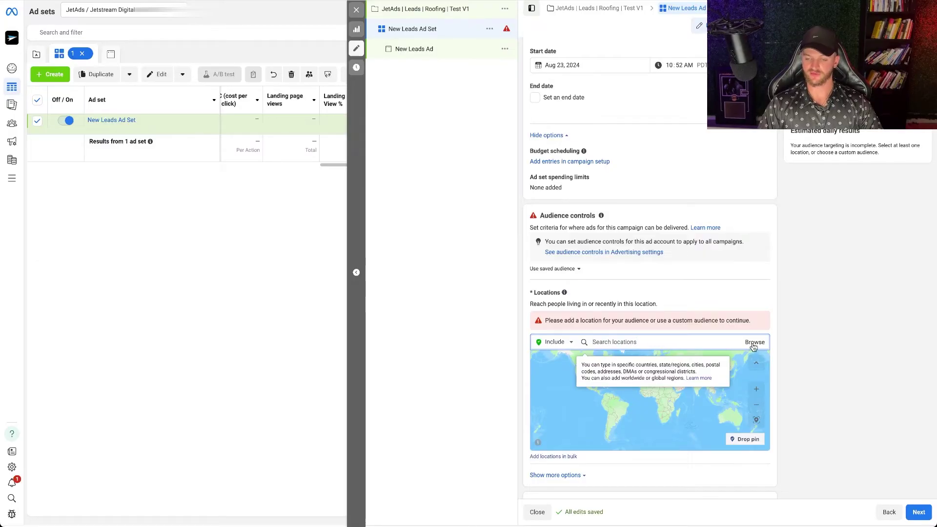
pyautogui.click(583, 476)
pyautogui.scroll(-3, 805, 356)
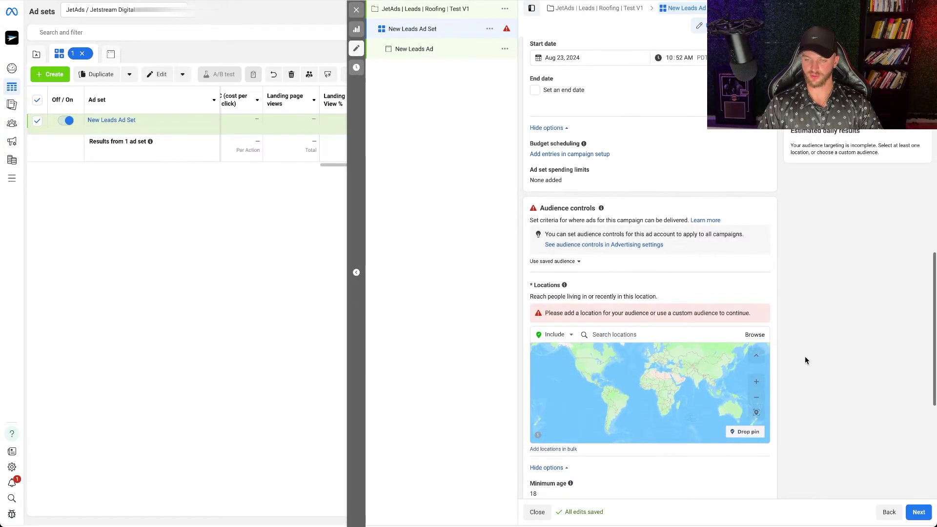
pyautogui.click(754, 227)
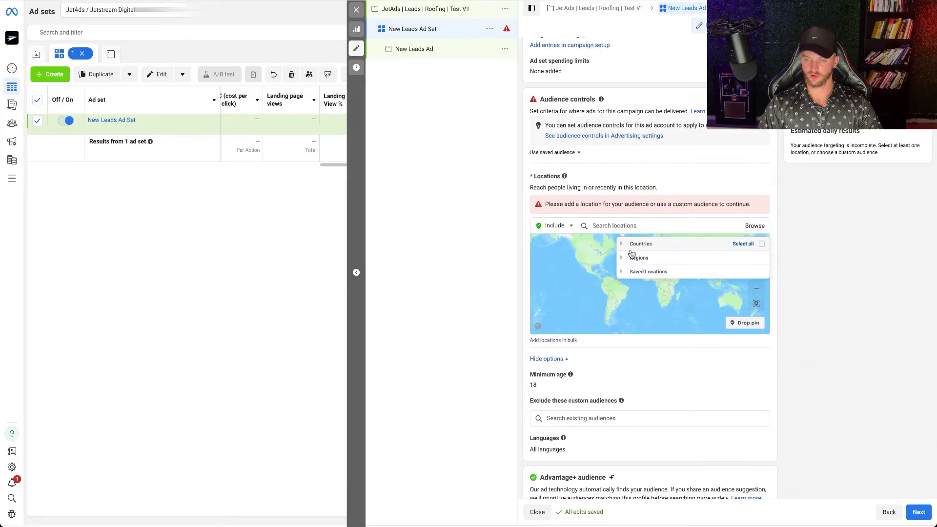
pyautogui.click(601, 227)
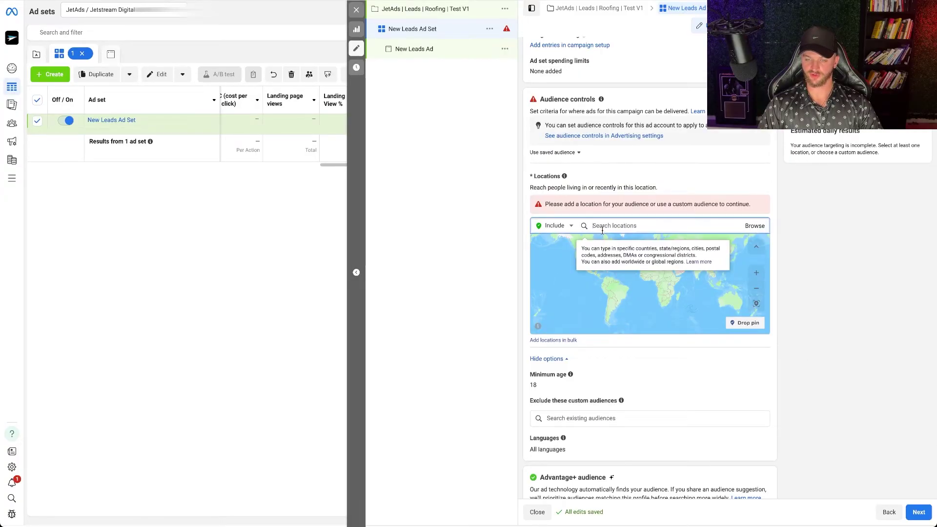
pyautogui.write('winnipeg')
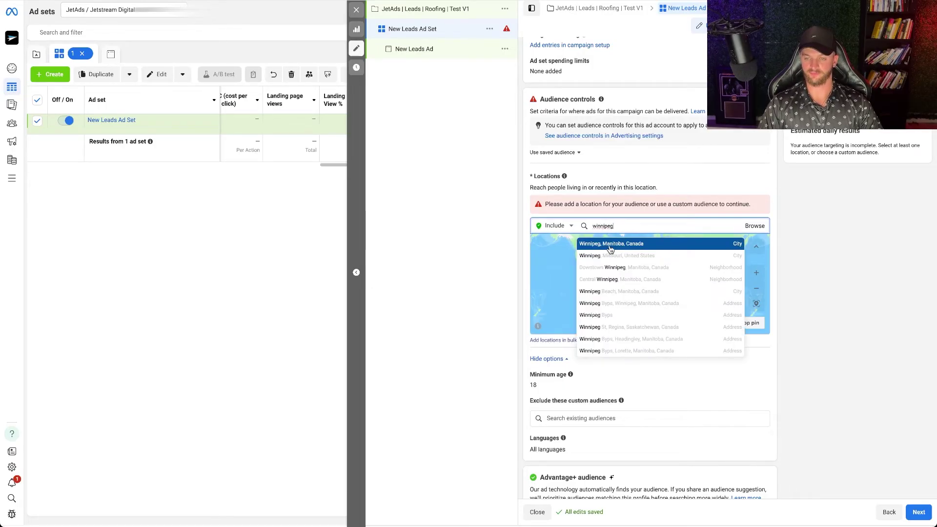
pyautogui.click(610, 242)
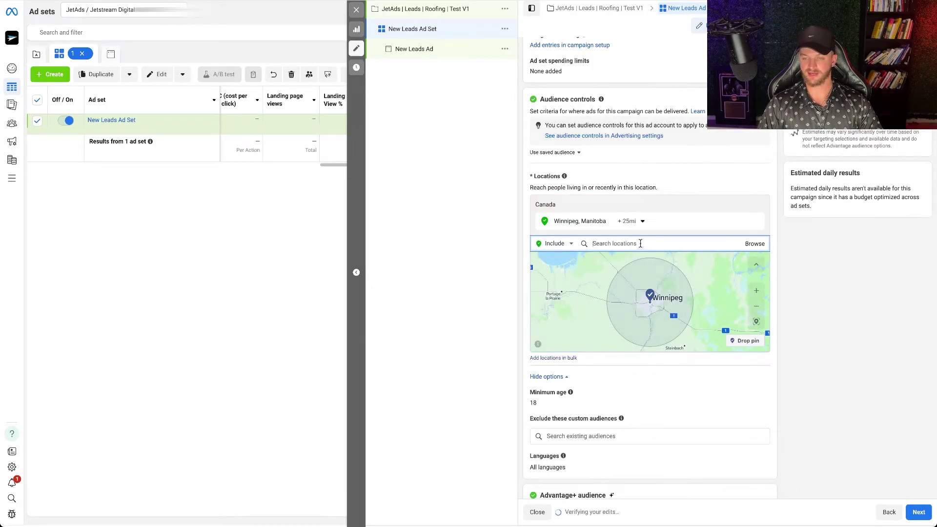
pyautogui.click(643, 221)
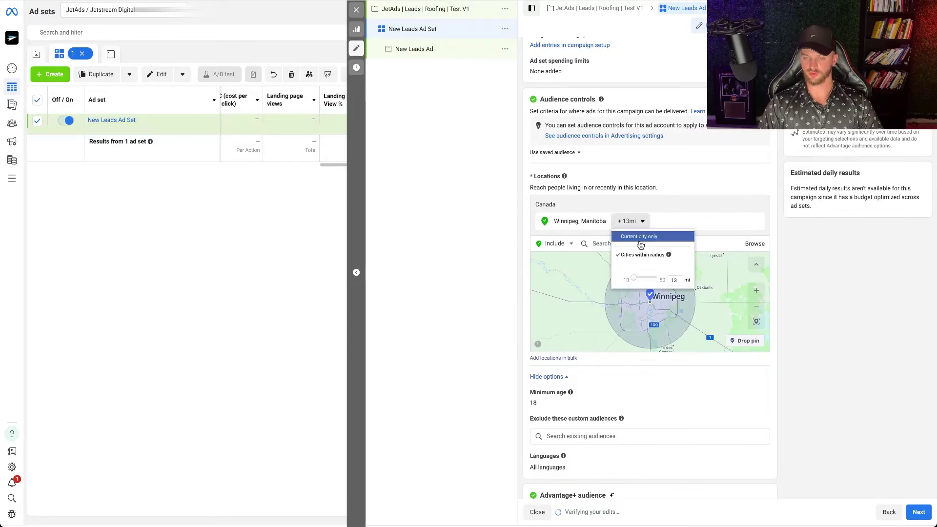
pyautogui.moveTo(633, 278); pyautogui.dragTo(630, 278)
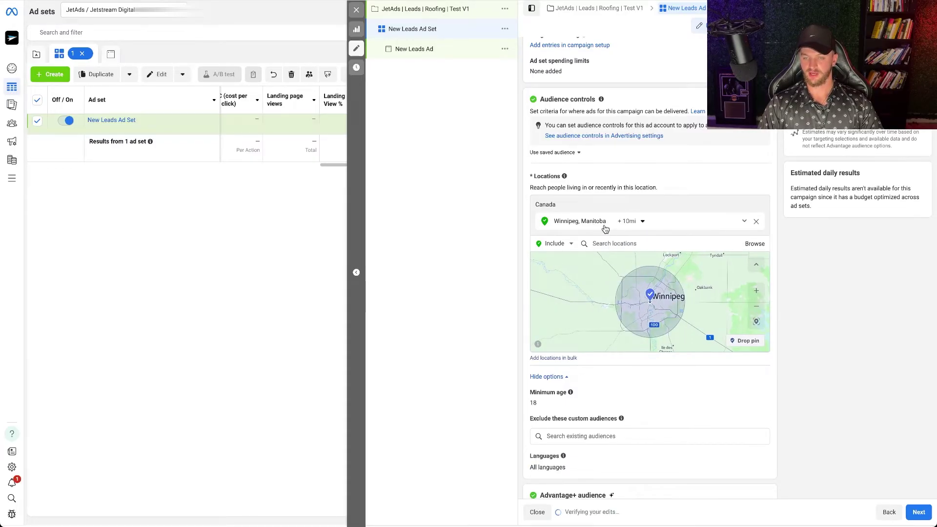
# Replace the Winnipeg city target with a pin dropped in the Saint Vital area at (49.8269, -97.0869)
pyautogui.click(651, 247)
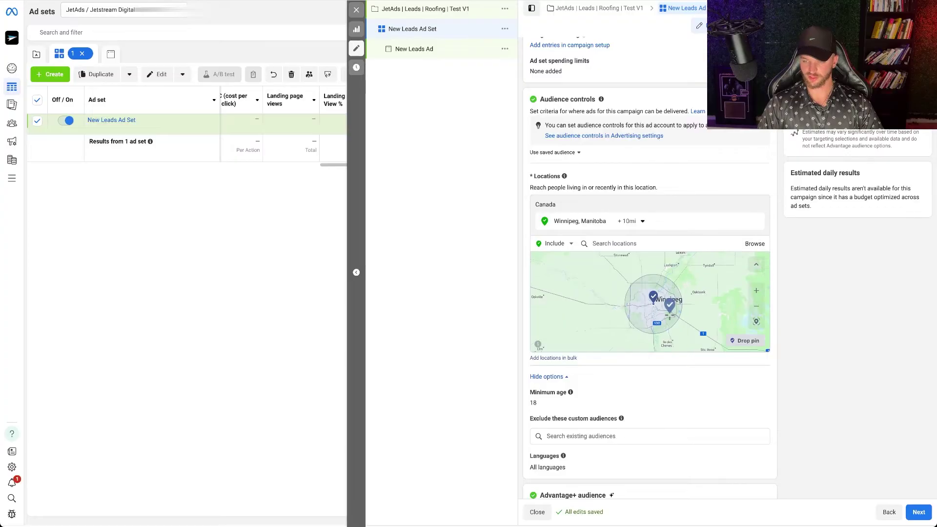
pyautogui.scroll(3, 710, 329)
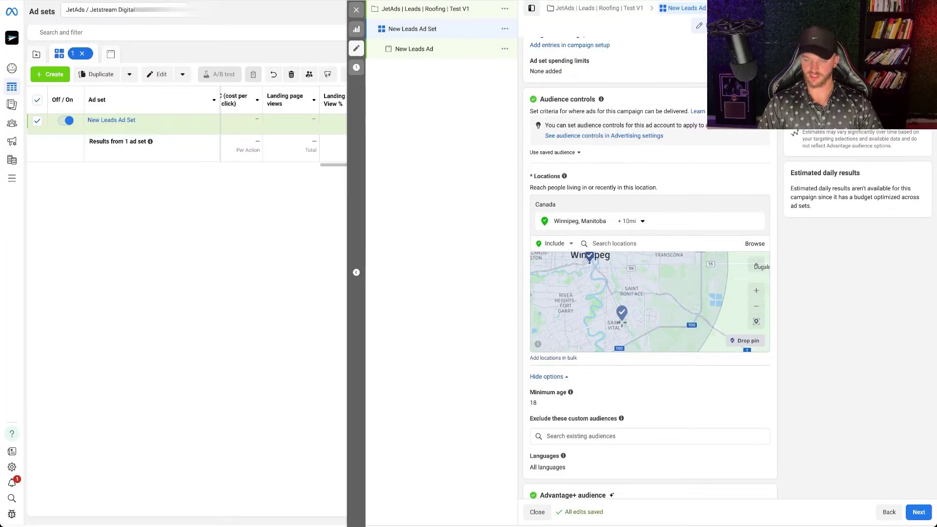
pyautogui.click(622, 322)
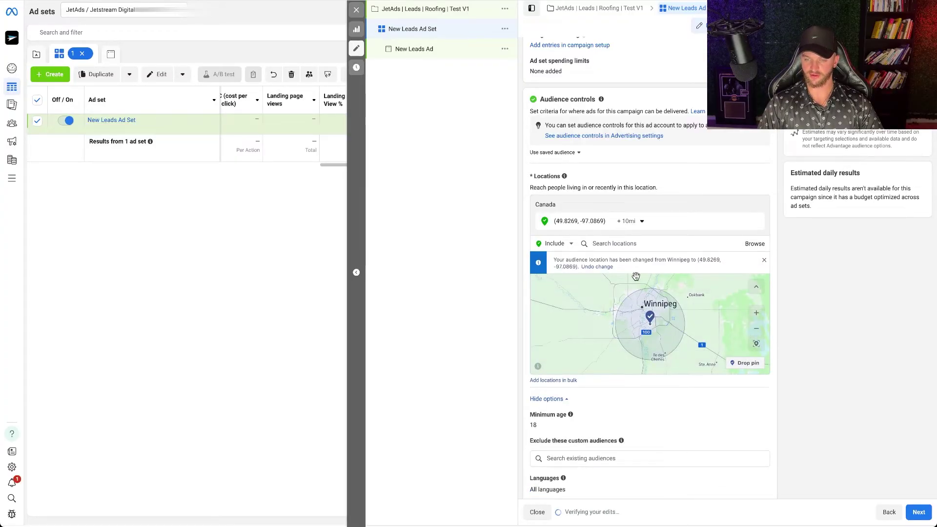
# Set the radius around the dropped Saint Vital pin to 2 miles
pyautogui.click(630, 221)
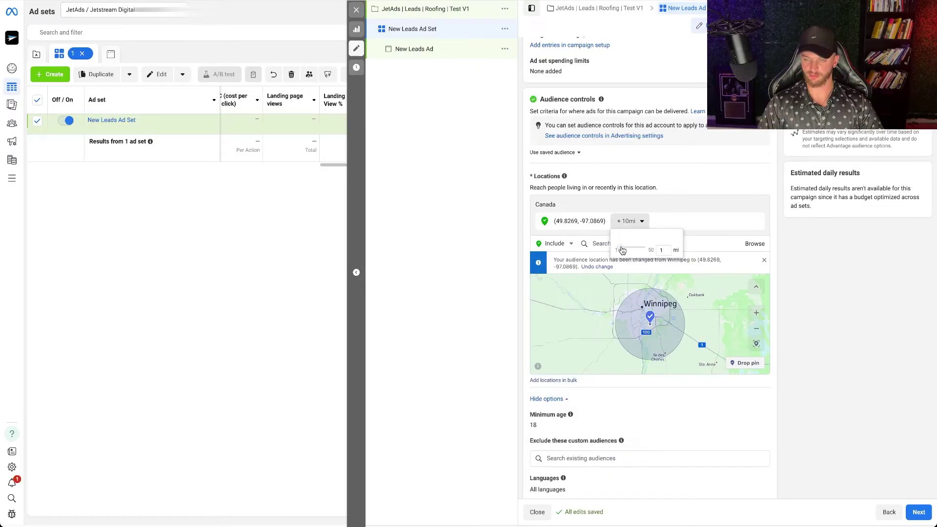
pyautogui.moveTo(622, 250); pyautogui.dragTo(623, 245)
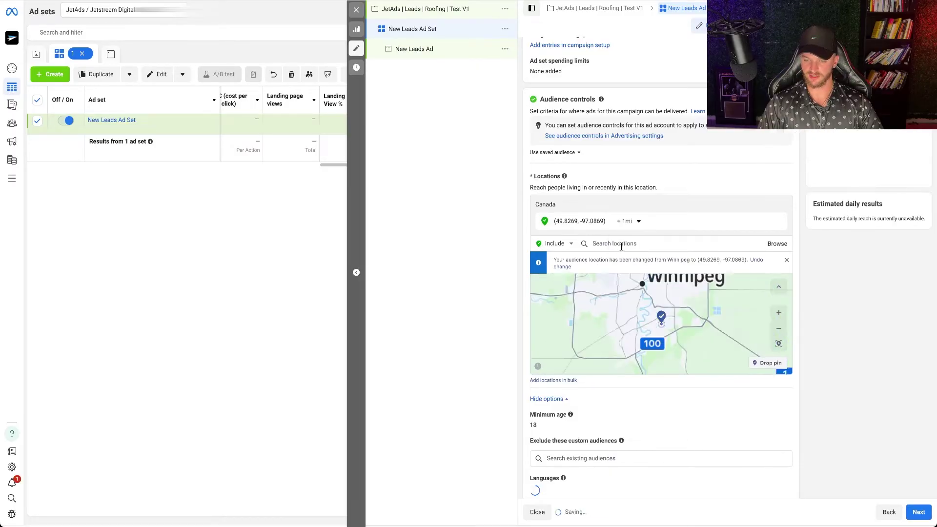
pyautogui.click(629, 222)
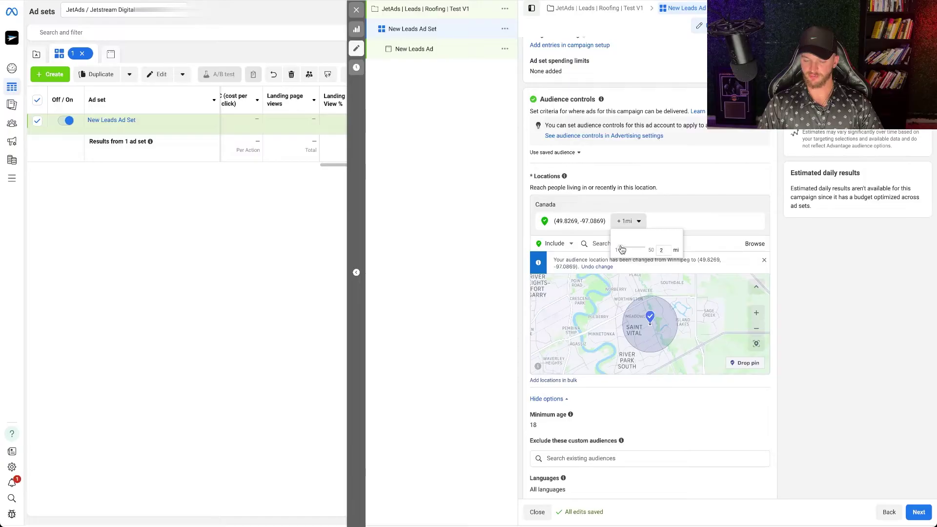
pyautogui.moveTo(622, 250); pyautogui.dragTo(624, 243)
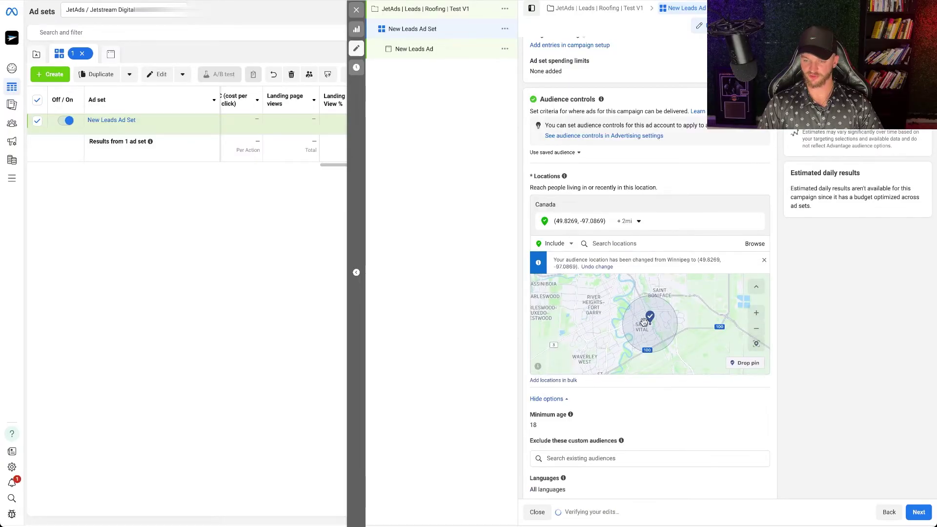
pyautogui.moveTo(611, 305); pyautogui.dragTo(619, 310)
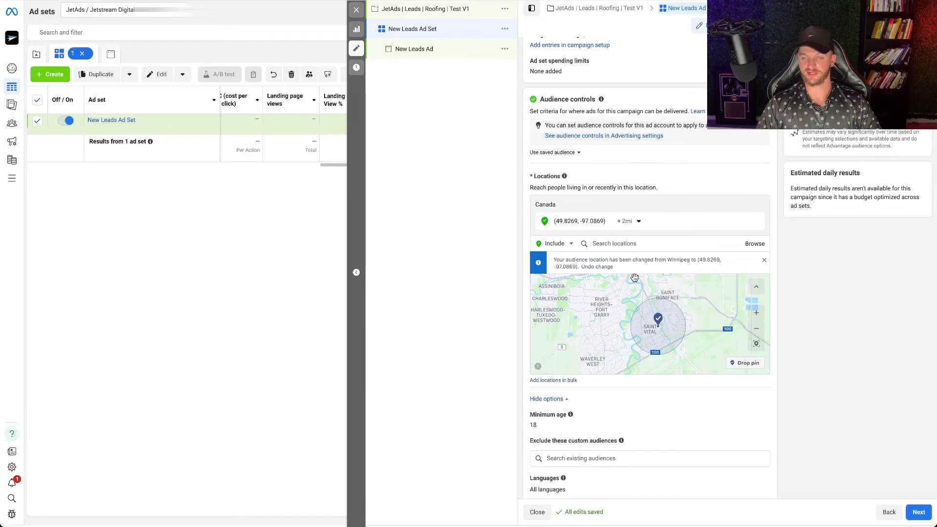
pyautogui.click(622, 243)
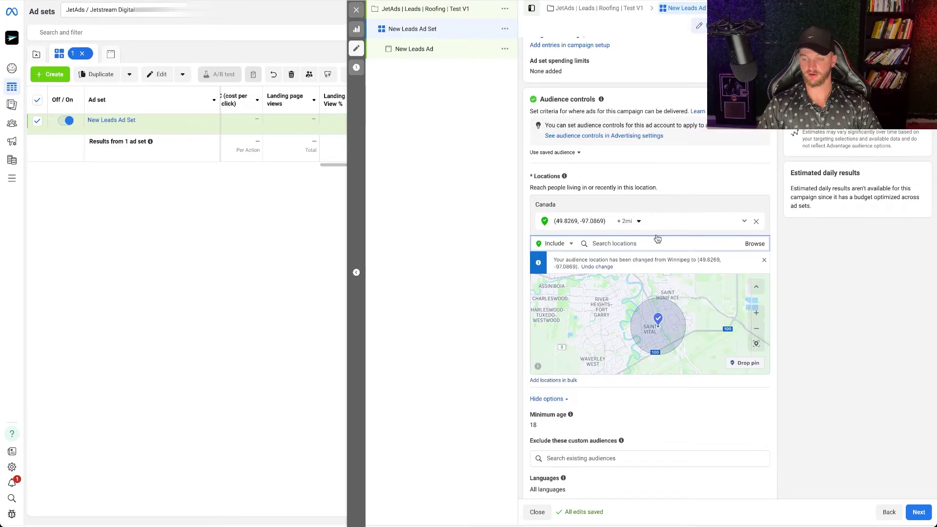
# Set the minimum age in Audience controls to 25
pyautogui.scroll(-1, 774, 344)
pyautogui.scroll(-2, 775, 349)
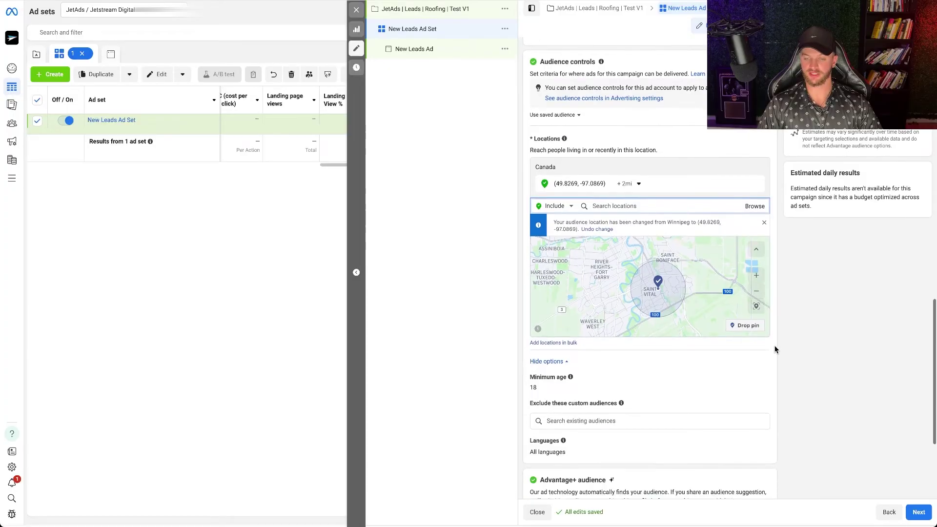
pyautogui.click(757, 352)
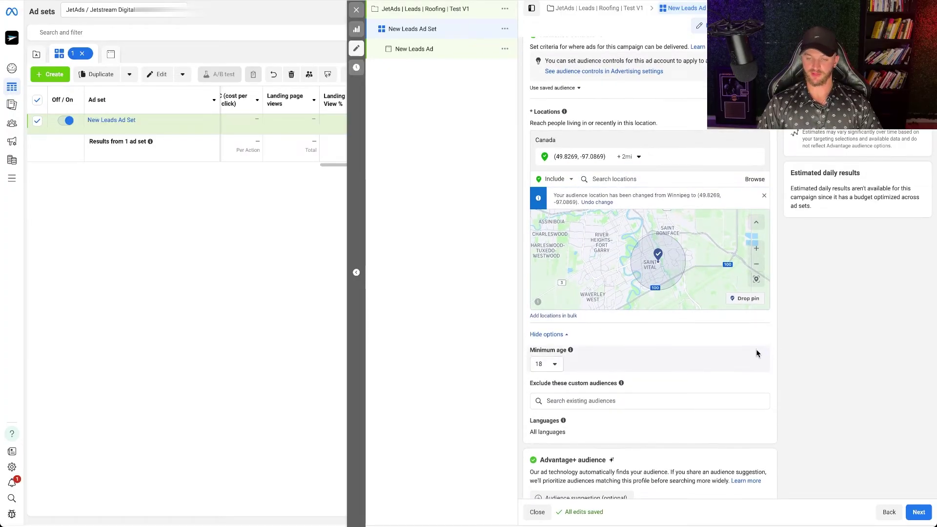
pyautogui.click(544, 369)
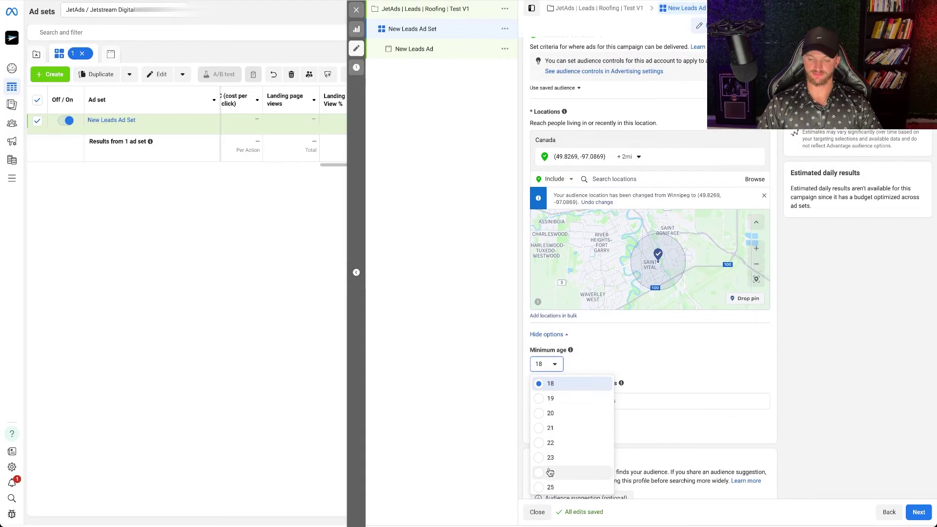
pyautogui.click(551, 486)
pyautogui.scroll(-3, 768, 354)
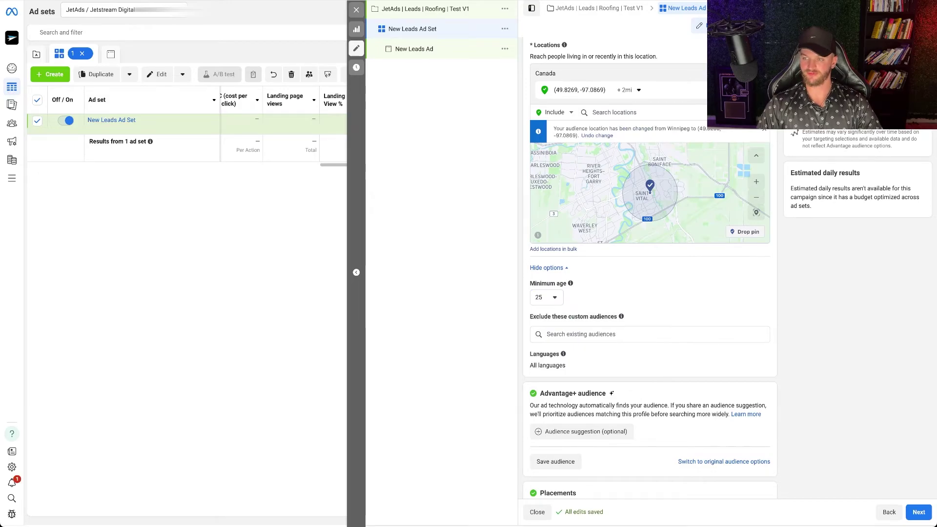
# Open the optional audience suggestion settings for the Advantage+ audience
pyautogui.scroll(-2, 741, 260)
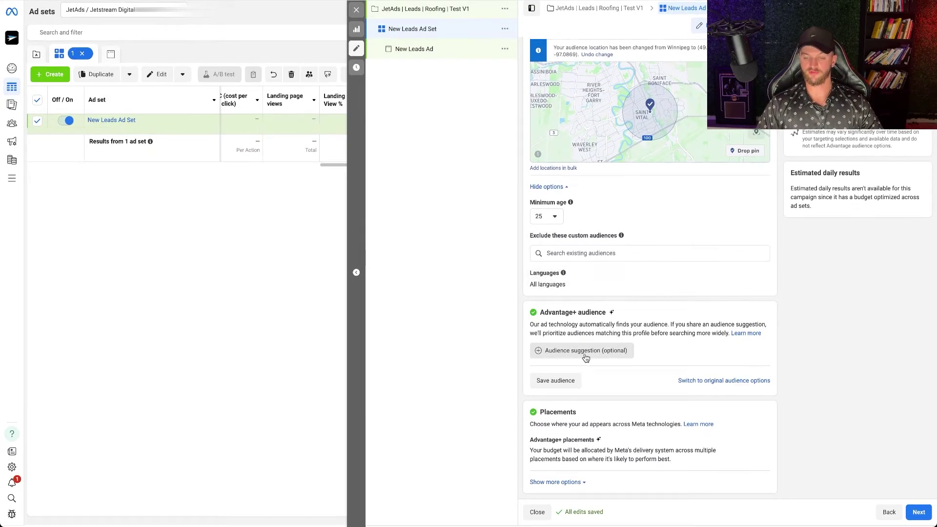
pyautogui.moveTo(588, 357)
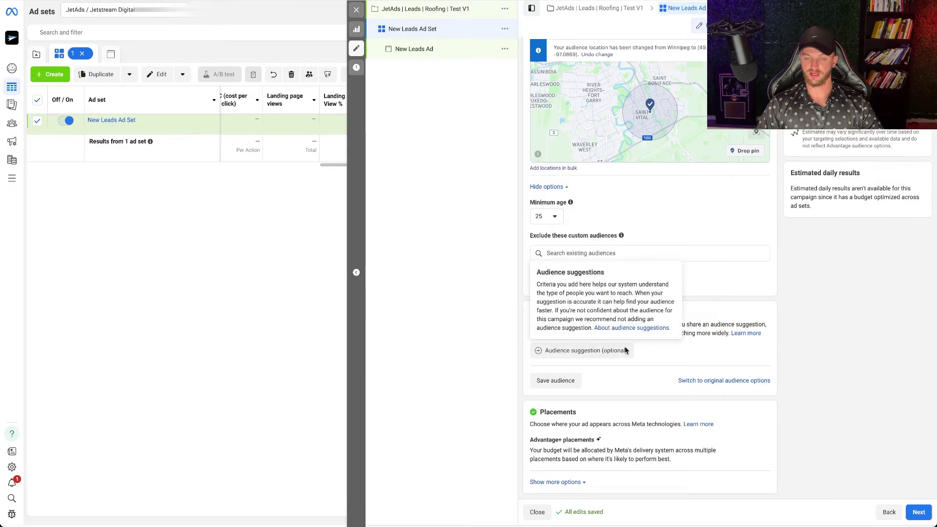
pyautogui.click(595, 359)
pyautogui.scroll(-1, 606, 364)
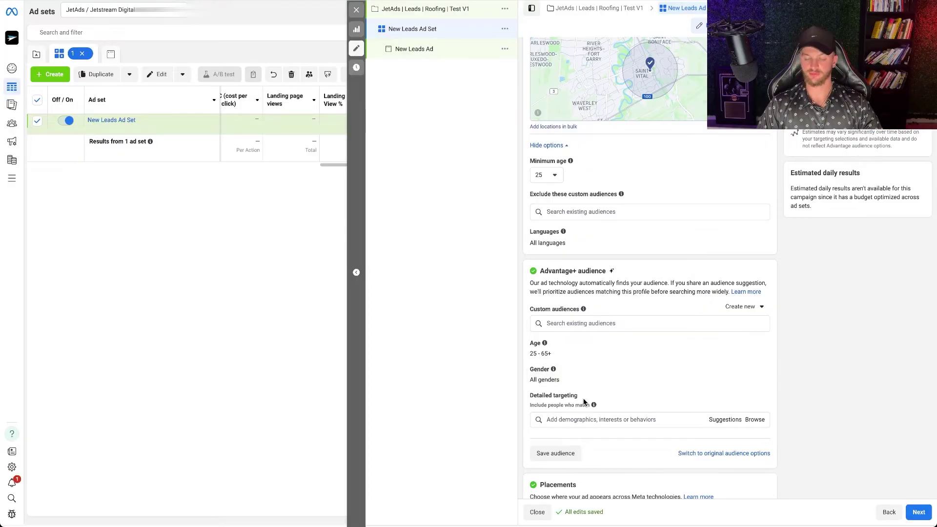
# Search detailed targeting for "roofing" and add the Roofing Contractor (website) interest
pyautogui.click(584, 418)
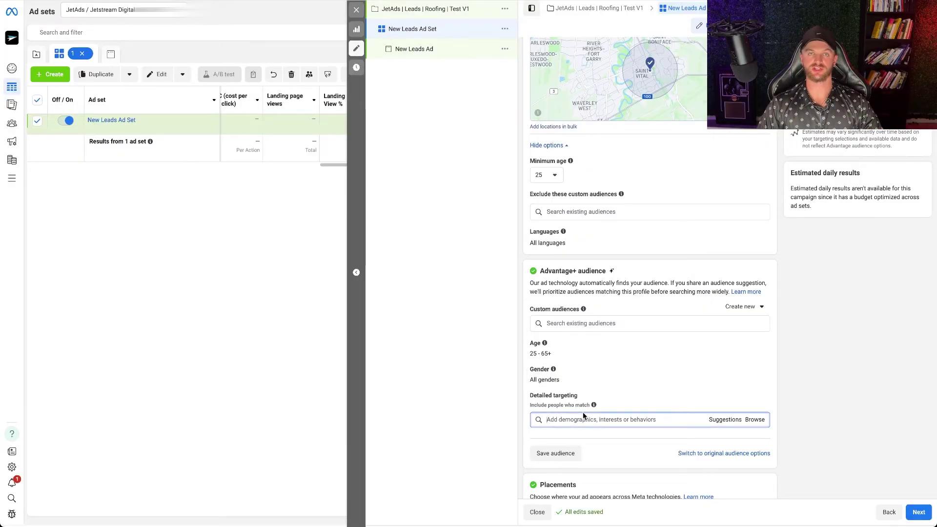
pyautogui.write('roofing')
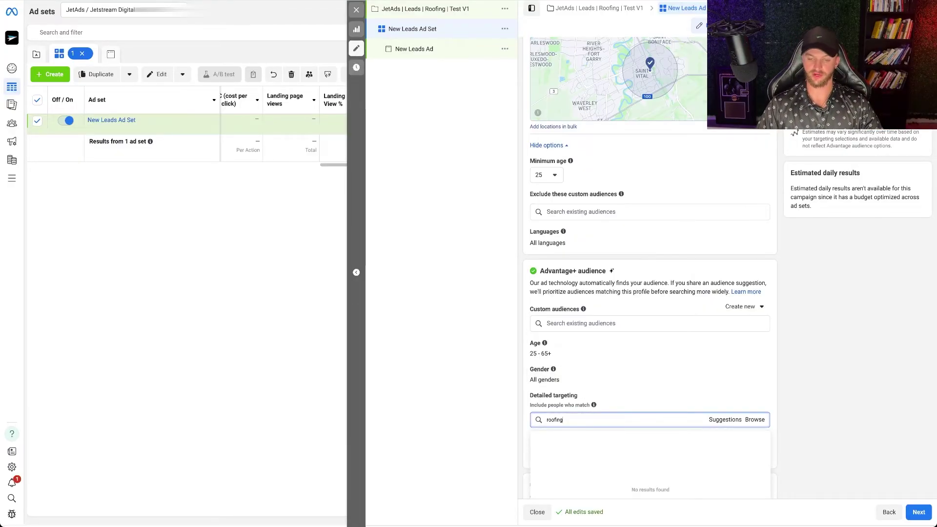
pyautogui.scroll(-2, 654, 386)
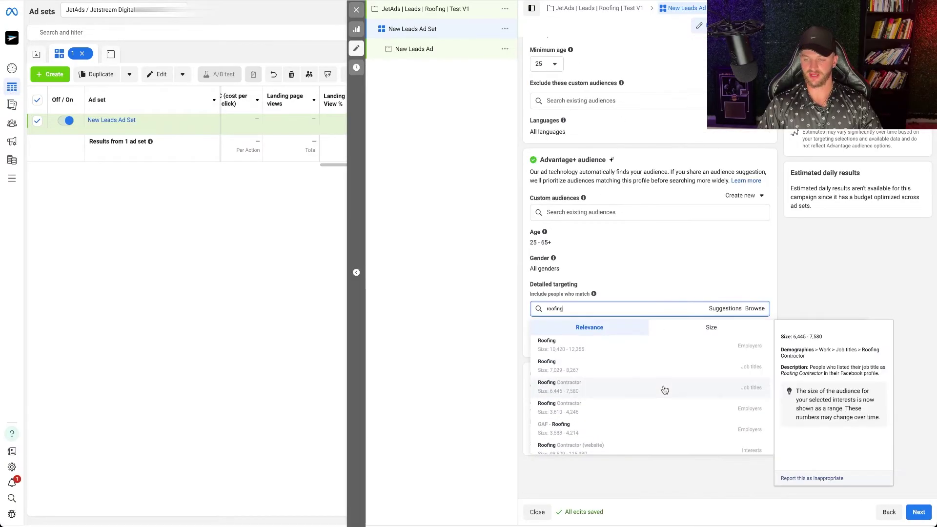
pyautogui.scroll(-1, 635, 424)
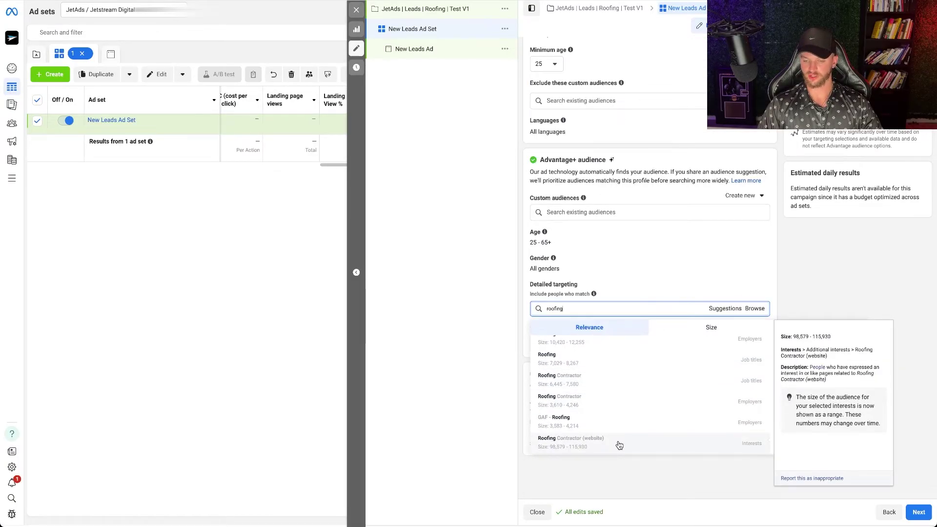
pyautogui.click(619, 444)
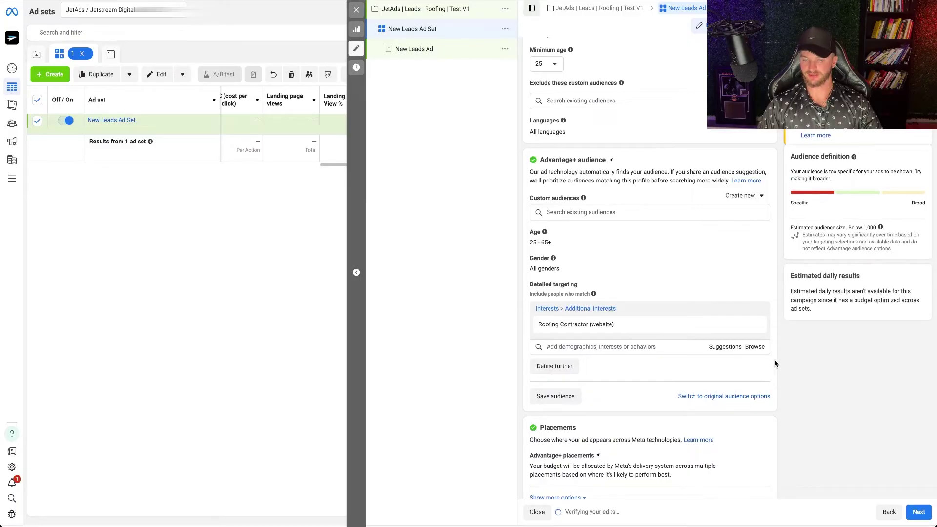
# Add the suggested interests Domestic roof construction (construction) and Roof (architecture) to detailed targeting
pyautogui.click(725, 347)
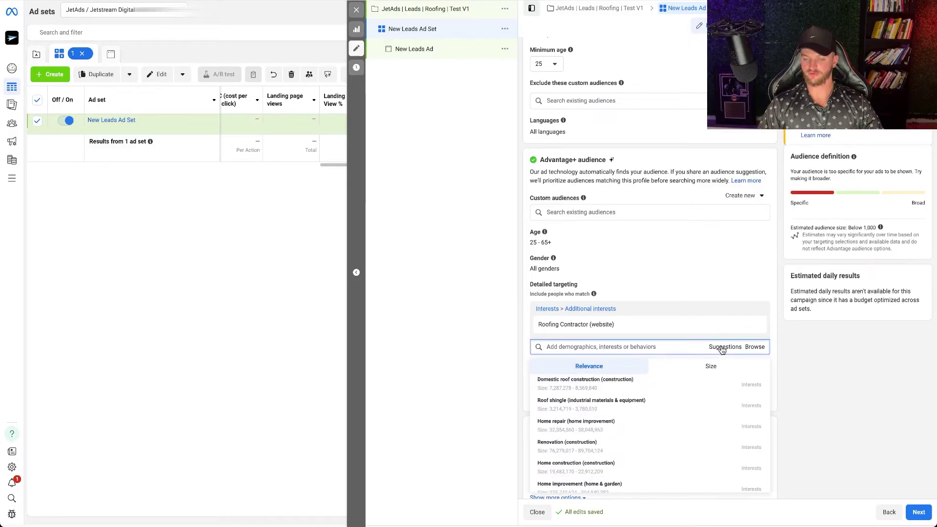
pyautogui.click(635, 388)
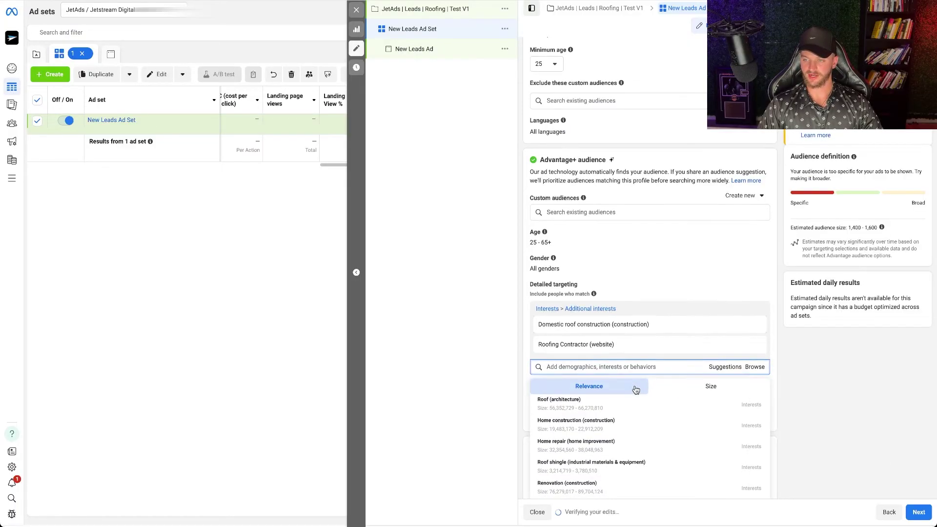
pyautogui.click(653, 404)
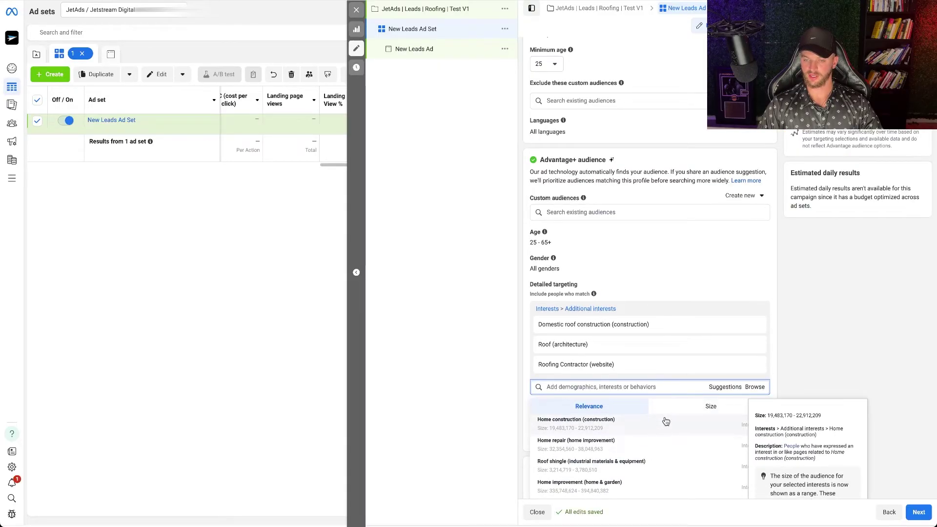
pyautogui.click(809, 303)
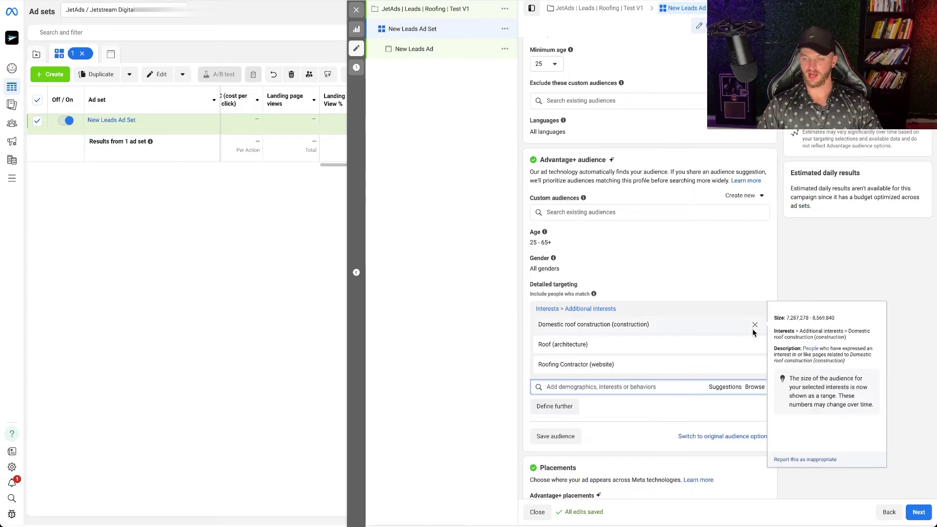
# Remove the Domestic roof construction, Roof (architecture) and Roofing Contractor (website) interests from detailed targeting
pyautogui.click(755, 326)
pyautogui.click(756, 326)
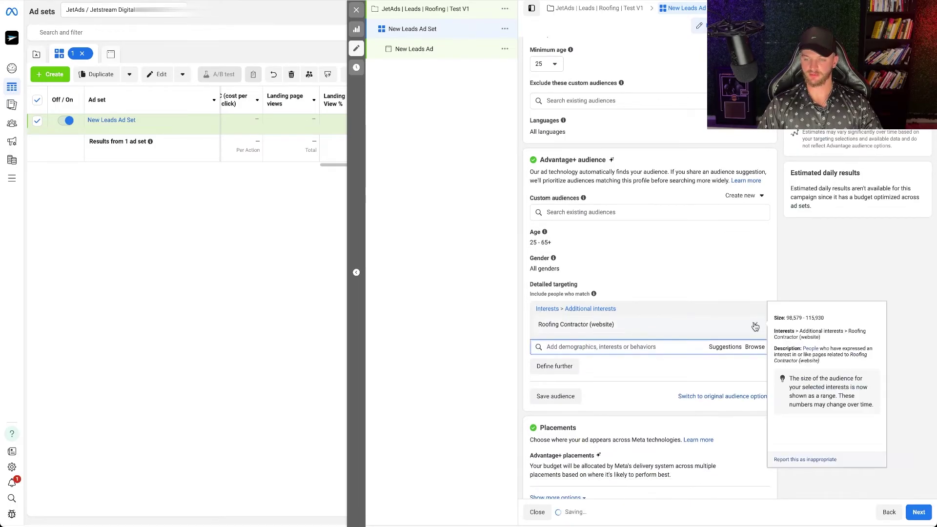
pyautogui.click(755, 326)
pyautogui.write('roofing')
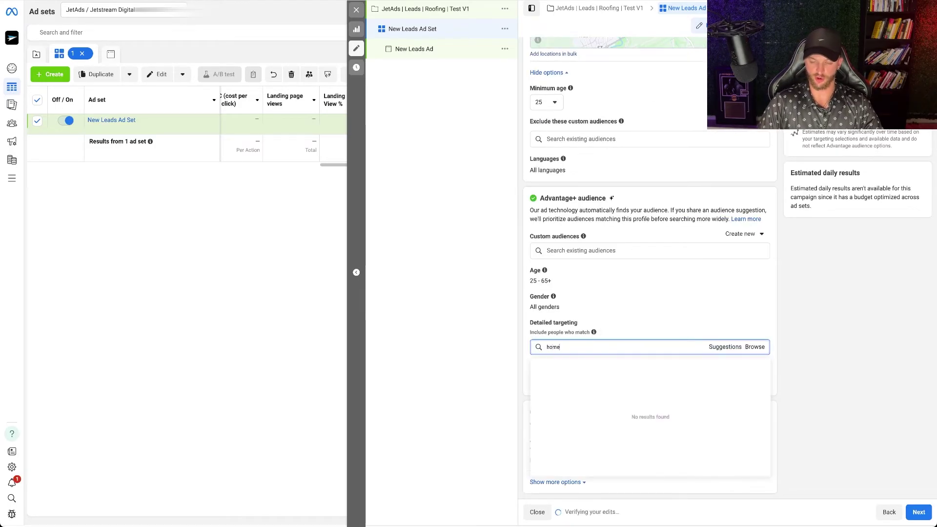
pyautogui.hotkey('ctrl', 'a')
pyautogui.press('BackSpace')
# Browse the detailed targeting categories and add the Recently moved option from the Life events demographics
pyautogui.click(751, 348)
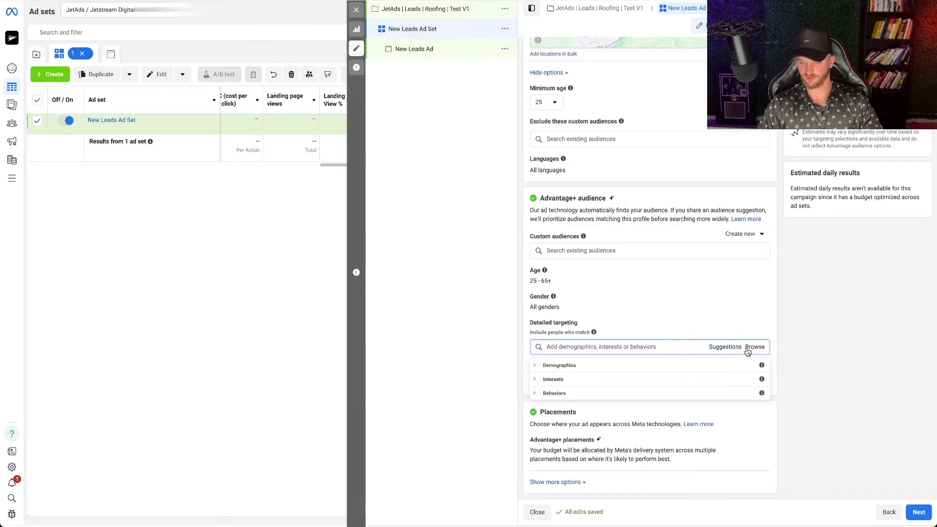
pyautogui.click(545, 393)
pyautogui.scroll(-2, 612, 381)
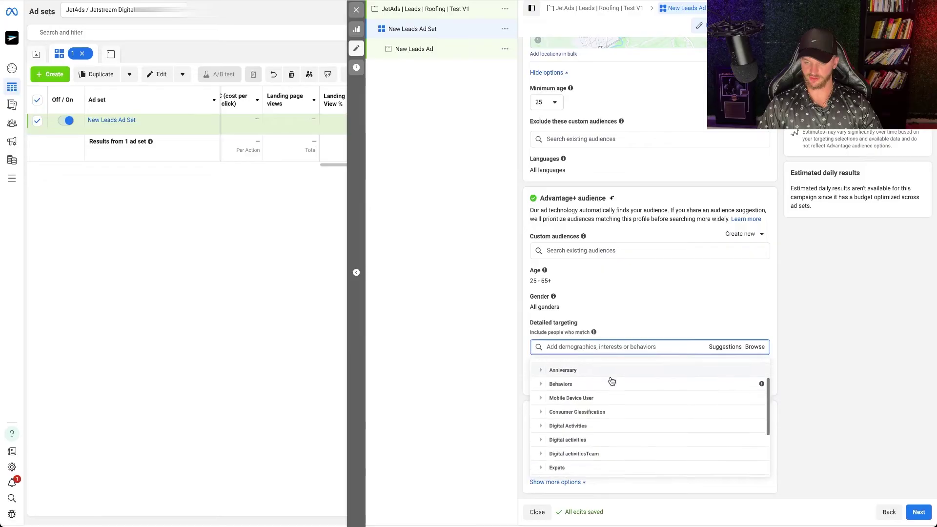
pyautogui.scroll(5, 606, 400)
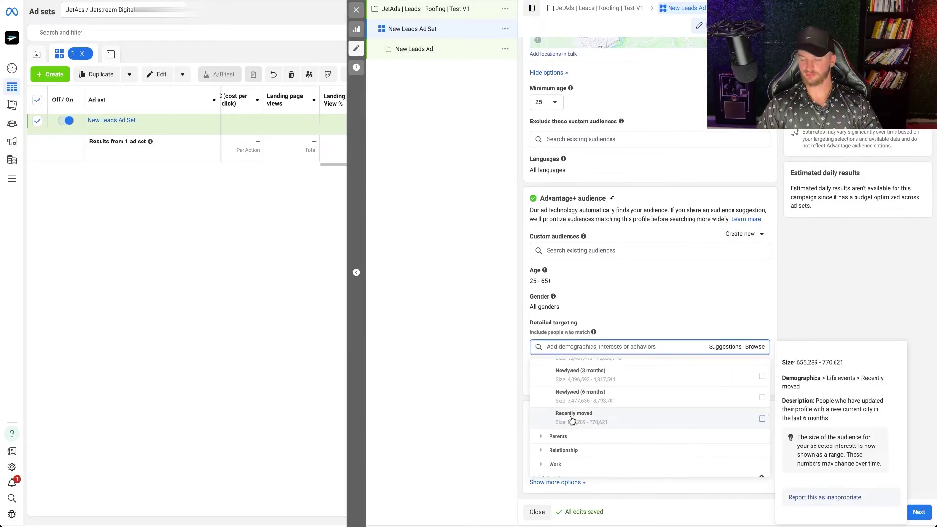
pyautogui.click(572, 419)
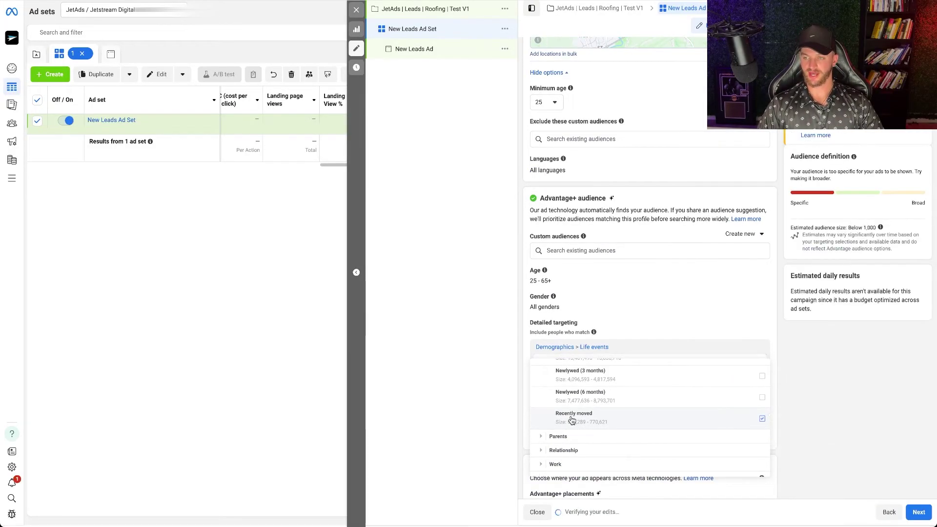
# Remove Recently moved from detailed targeting and close the category list
pyautogui.scroll(6, 661, 405)
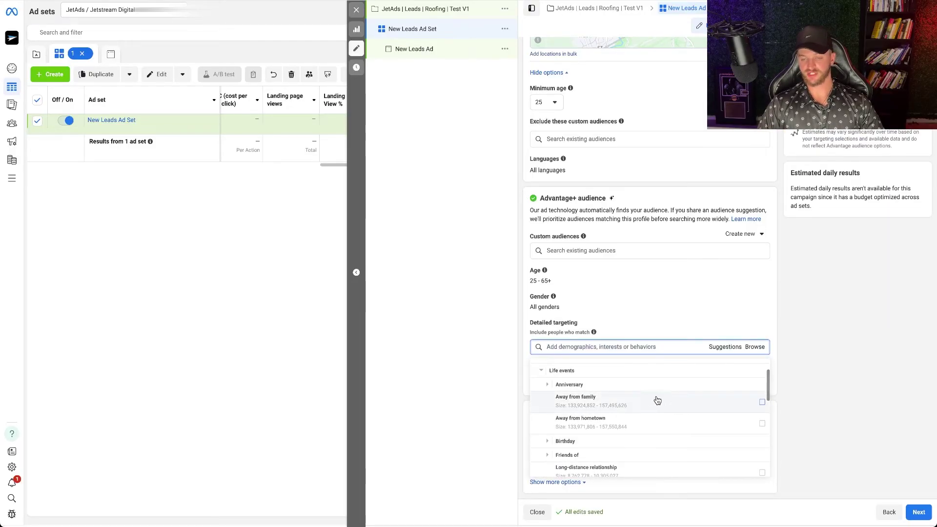
pyautogui.scroll(2, 579, 396)
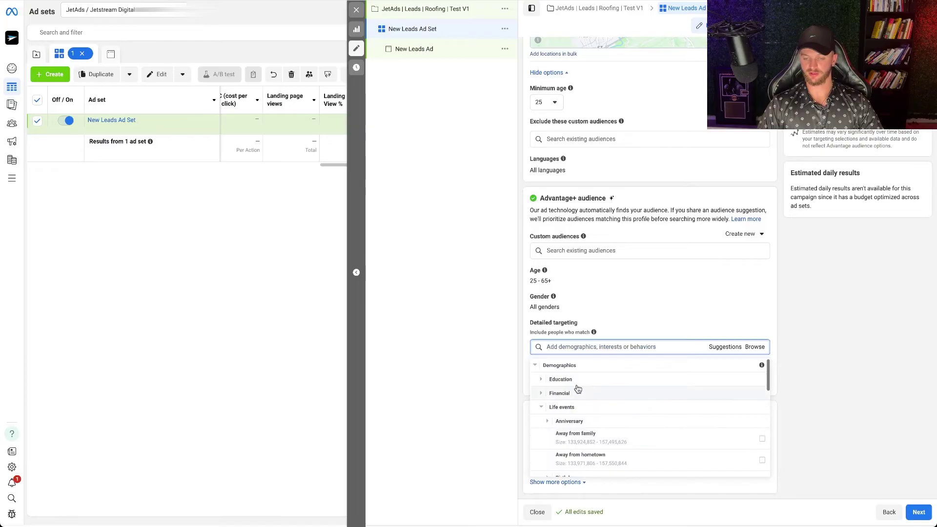
pyautogui.click(871, 245)
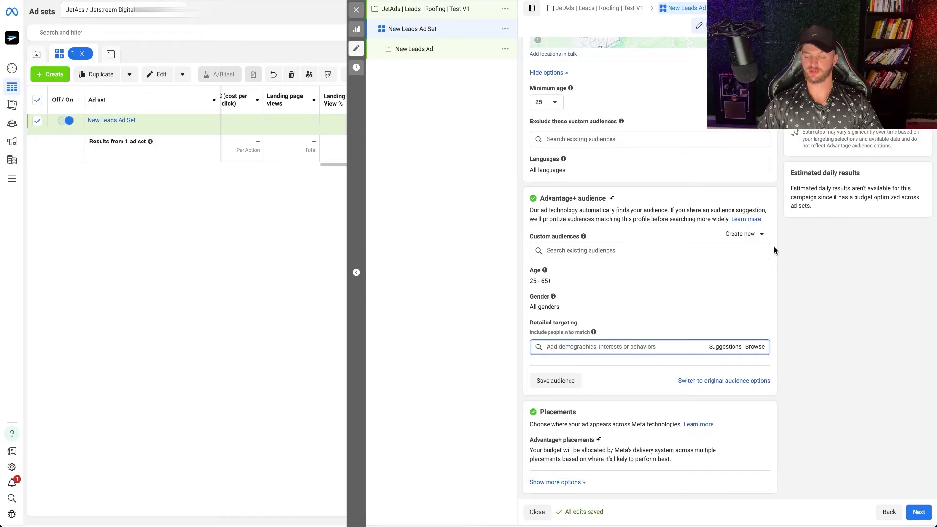
# Review the ad set's location controls and the available minimum age options
pyautogui.scroll(5, 774, 247)
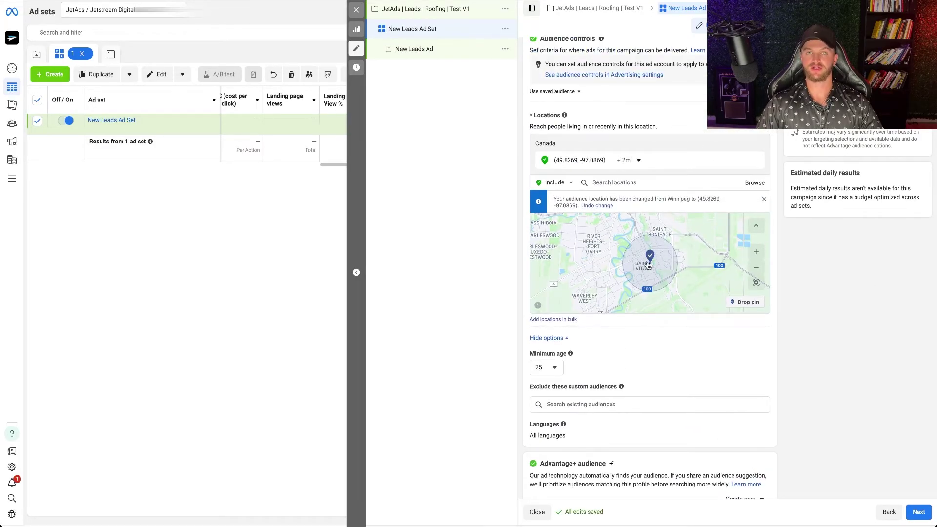
pyautogui.click(541, 368)
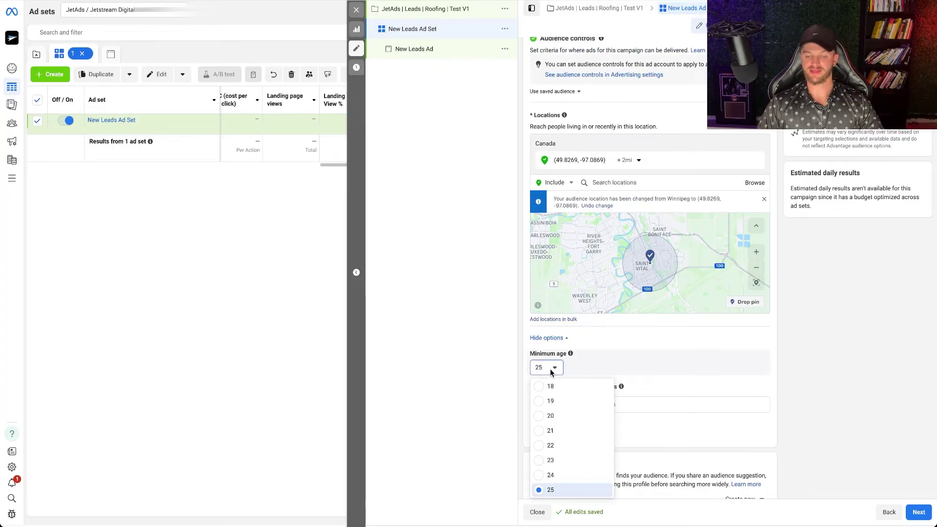
pyautogui.click(789, 358)
pyautogui.scroll(-5, 790, 357)
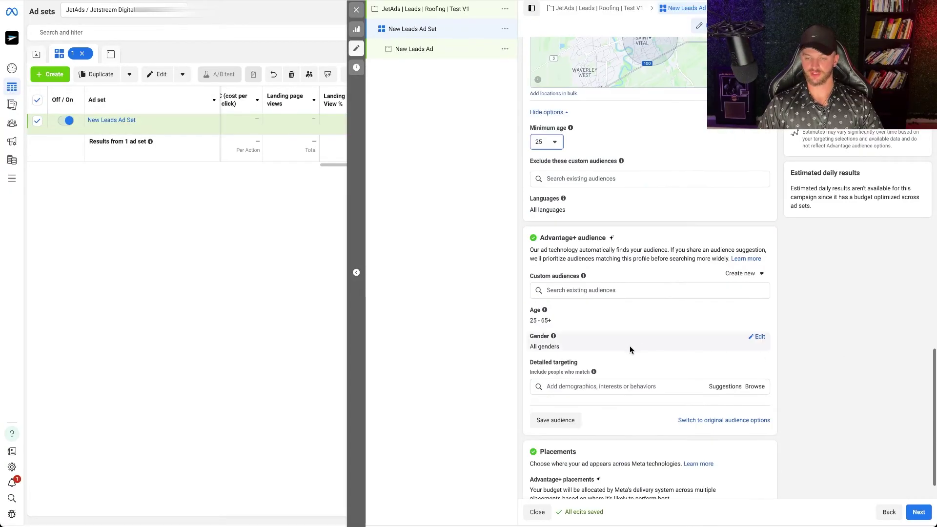
# Set the Advantage+ audience age suggestion to 35 through 60
pyautogui.click(758, 311)
pyautogui.click(558, 325)
pyautogui.scroll(-3, 561, 402)
pyautogui.click(550, 446)
pyautogui.click(586, 326)
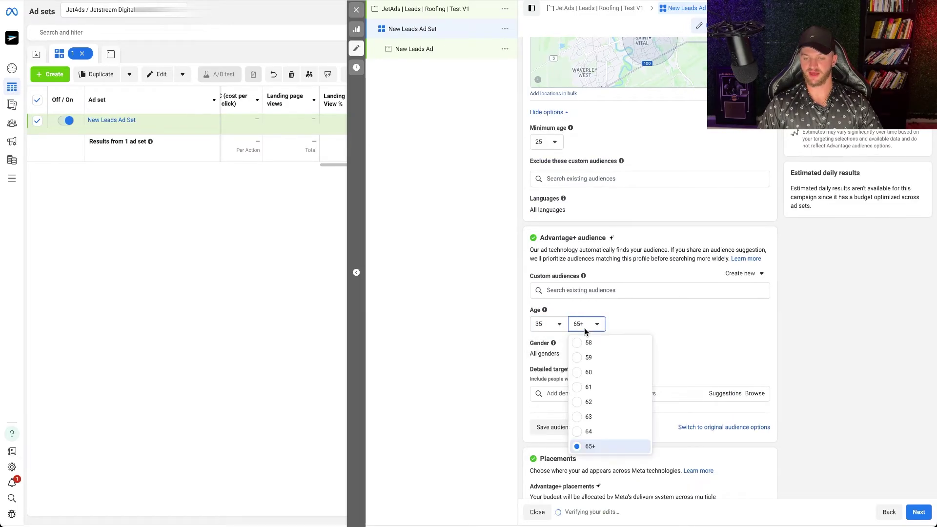
pyautogui.click(592, 373)
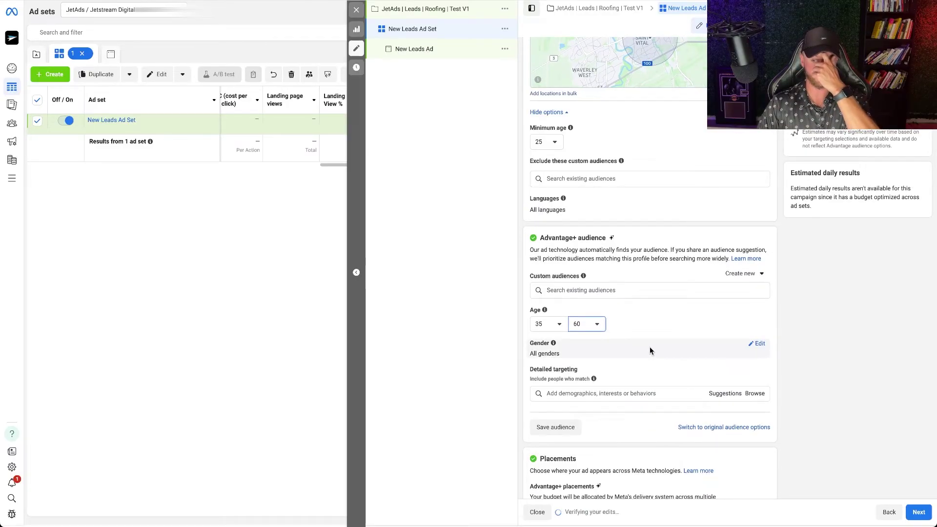
# Replace the pinned 2-mile location in the audience controls with the whole country of Canada
pyautogui.scroll(2, 731, 134)
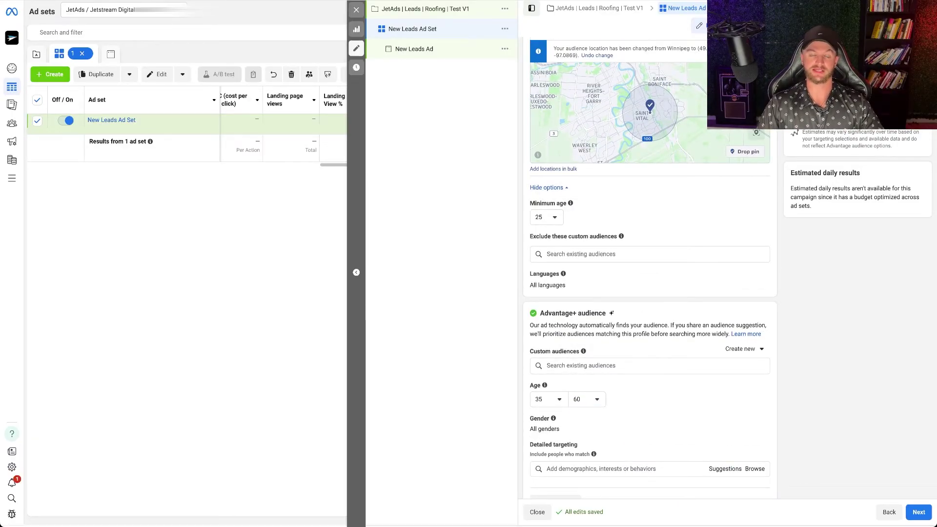
pyautogui.scroll(-3, 598, 303)
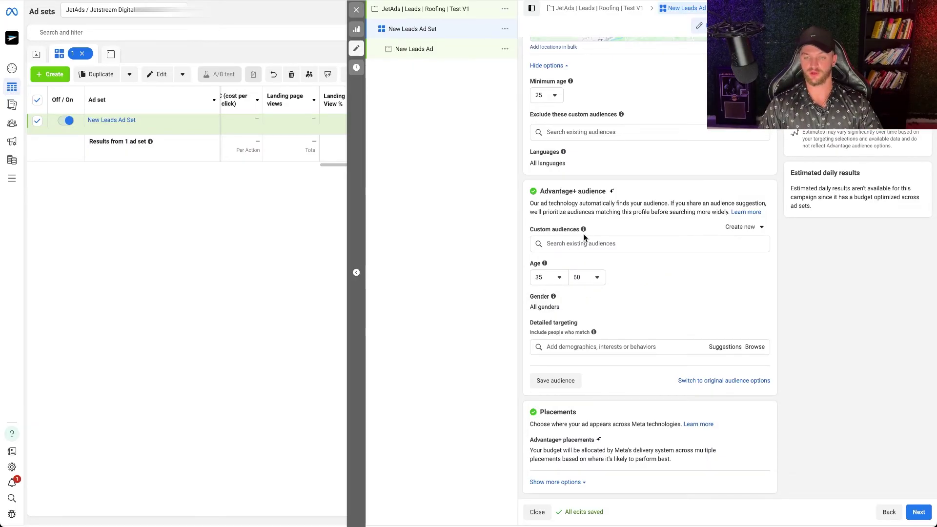
pyautogui.scroll(4, 695, 264)
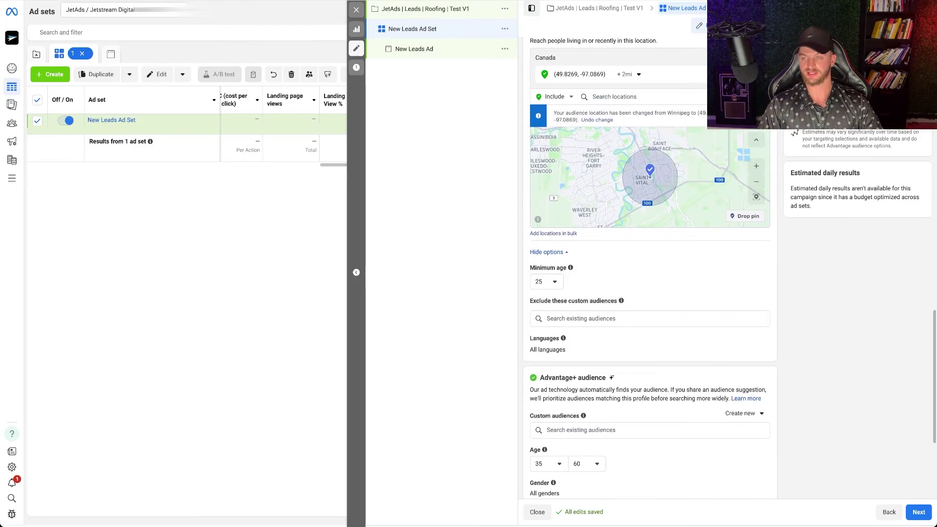
pyautogui.click(610, 74)
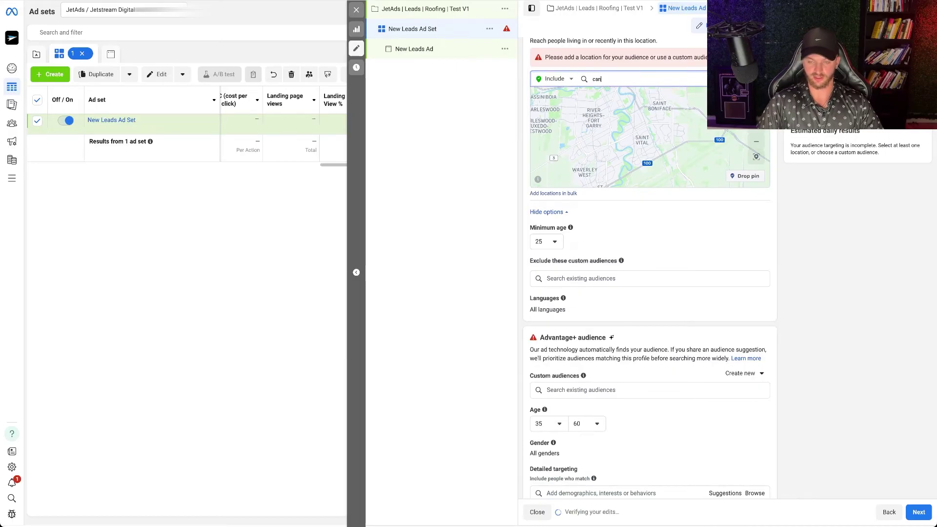
pyautogui.write('canad')
pyautogui.press('Return')
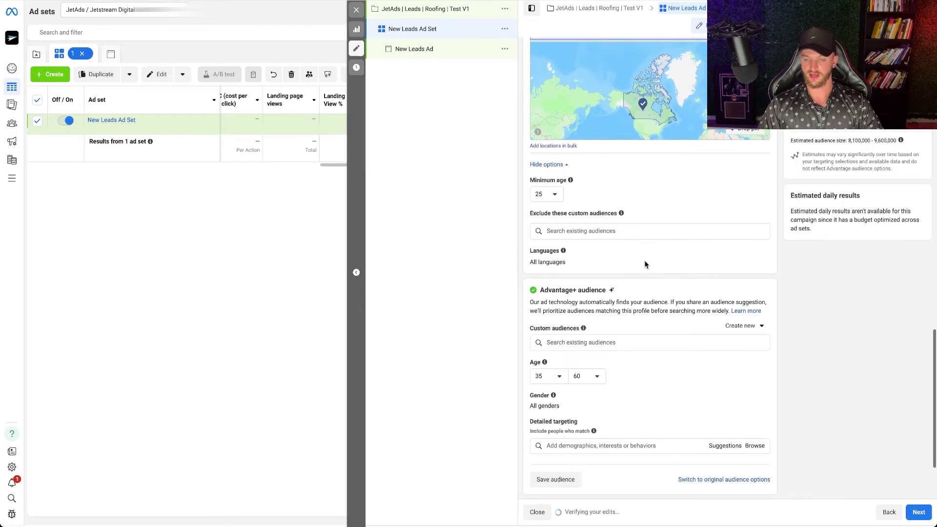
# Look through the existing custom audiences available for the Advantage+ audience
pyautogui.click(586, 342)
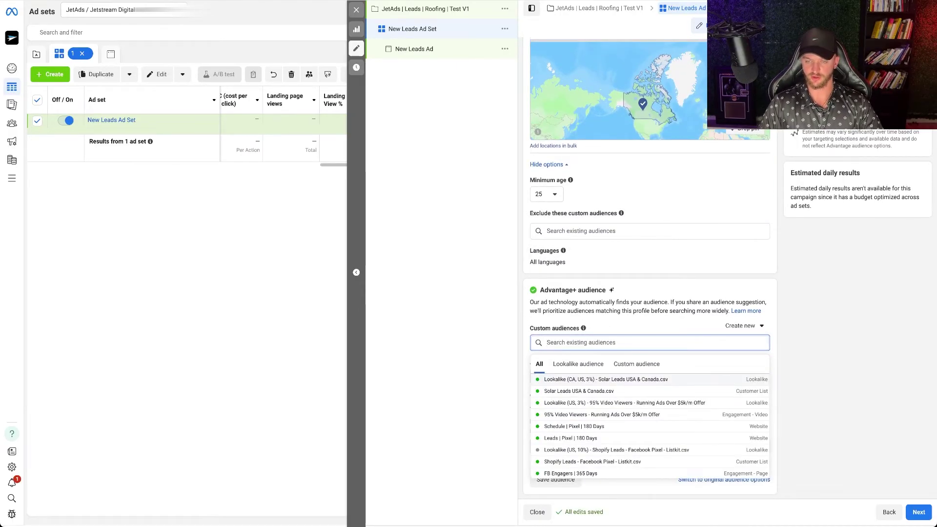
pyautogui.click(810, 365)
pyautogui.scroll(-1, 808, 365)
pyautogui.scroll(-2, 808, 369)
# Search detailed targeting for "advertising" and add the Advertising management job title
pyautogui.click(578, 374)
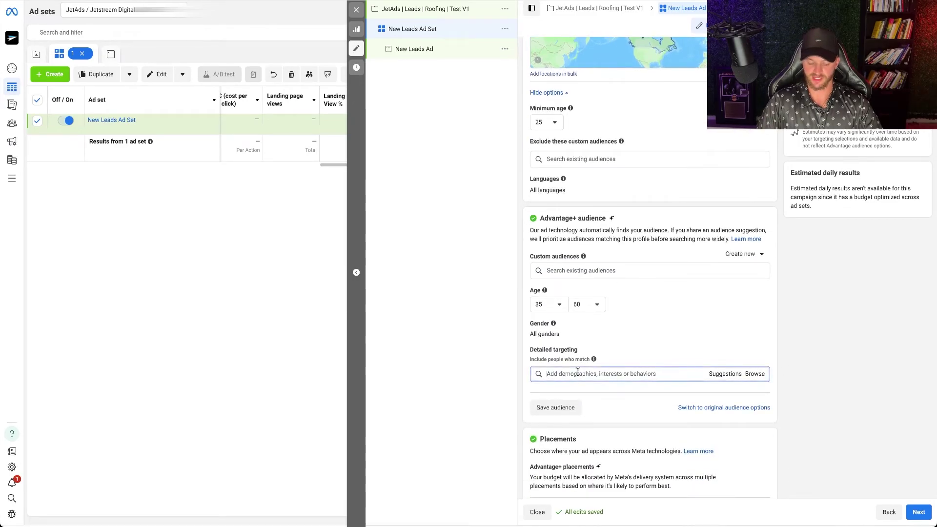
pyautogui.write('ad')
pyautogui.write('vertisin')
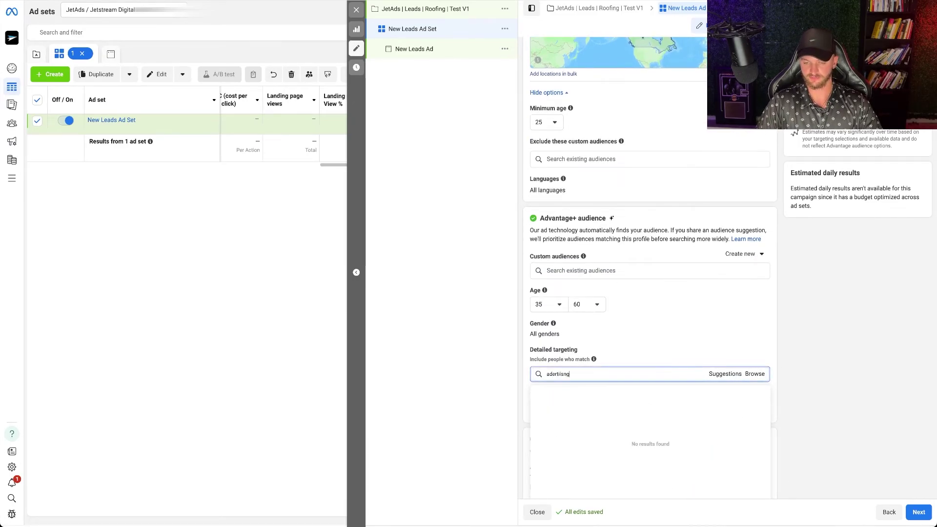
pyautogui.write('g')
pyautogui.scroll(-1, 632, 389)
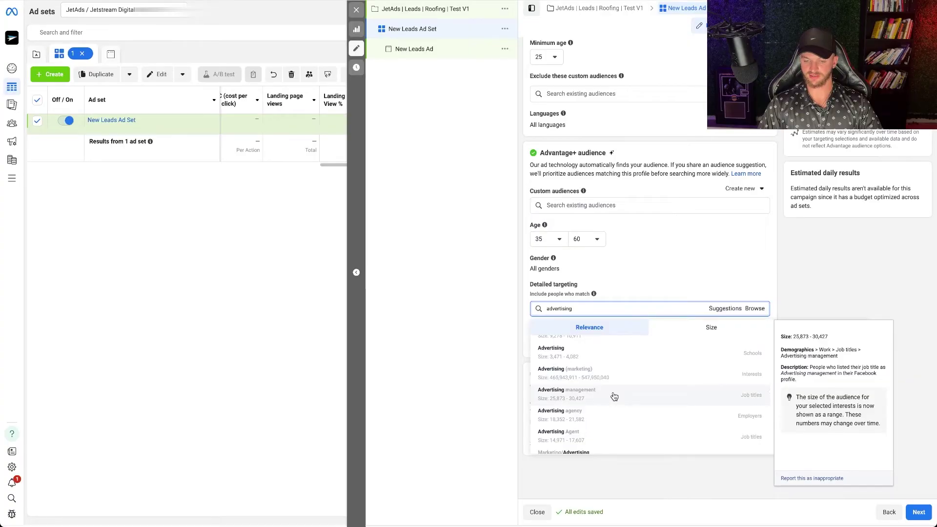
pyautogui.click(614, 396)
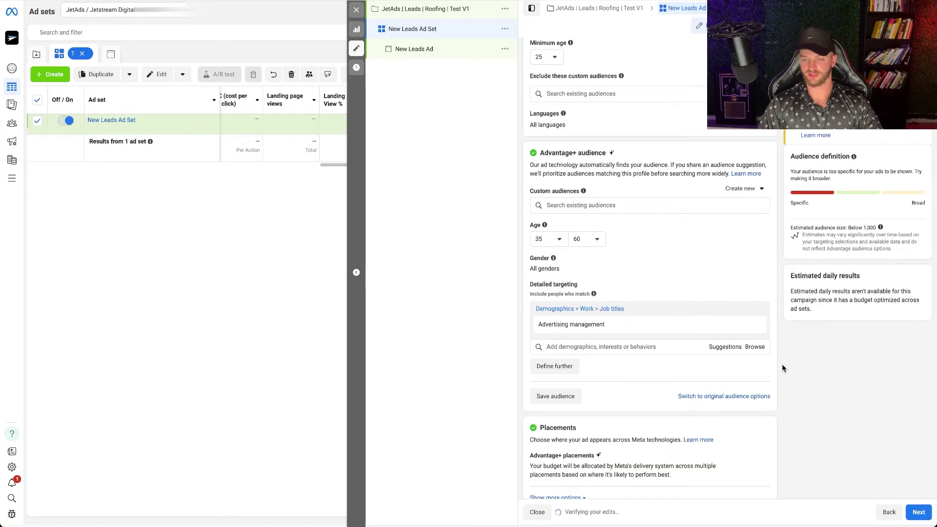
# Add the suggested interest Online advertising (marketing) to detailed targeting and remove the Advertising management job title
pyautogui.click(724, 347)
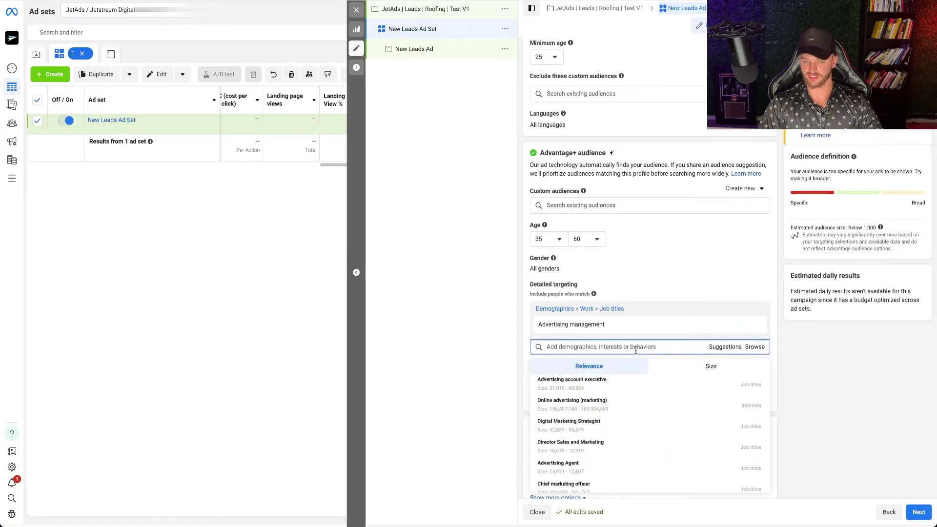
pyautogui.click(629, 405)
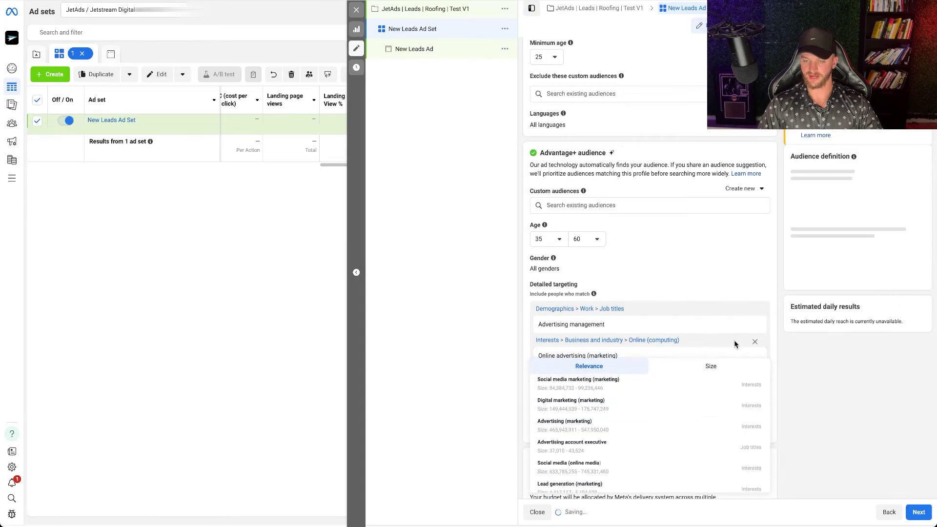
pyautogui.click(831, 306)
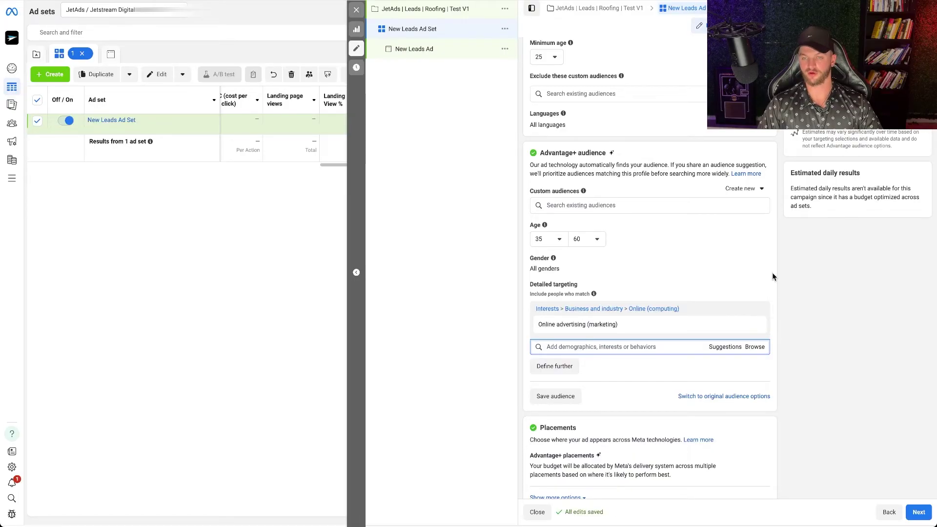
# Rename the ad set to "Multiple Calls + Website | Online Advertising | 35-60"
pyautogui.scroll(7, 773, 277)
pyautogui.scroll(-7, 773, 277)
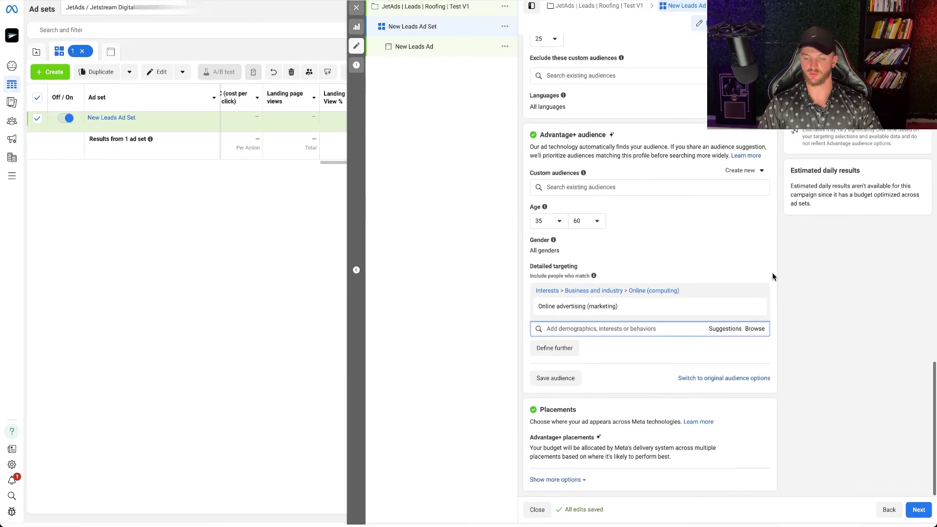
pyautogui.scroll(3, 622, 235)
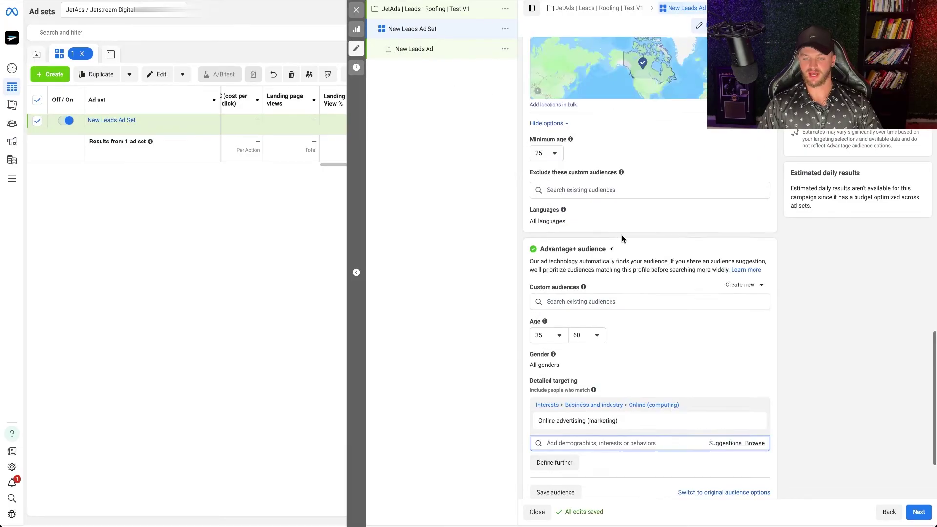
pyautogui.scroll(10, 622, 236)
pyautogui.click(591, 73)
pyautogui.hotkey('ctrl', 'a')
pyautogui.write('Multiple Calls +')
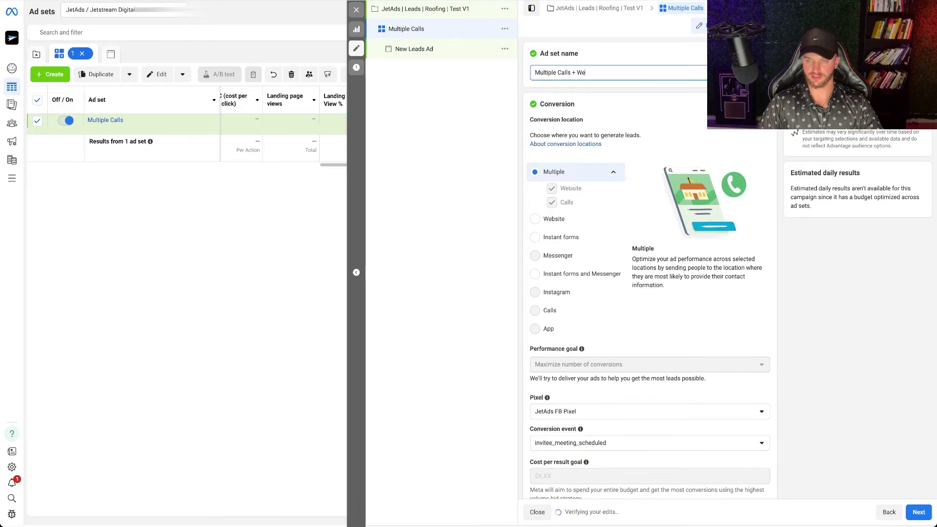
pyautogui.write(' Website |')
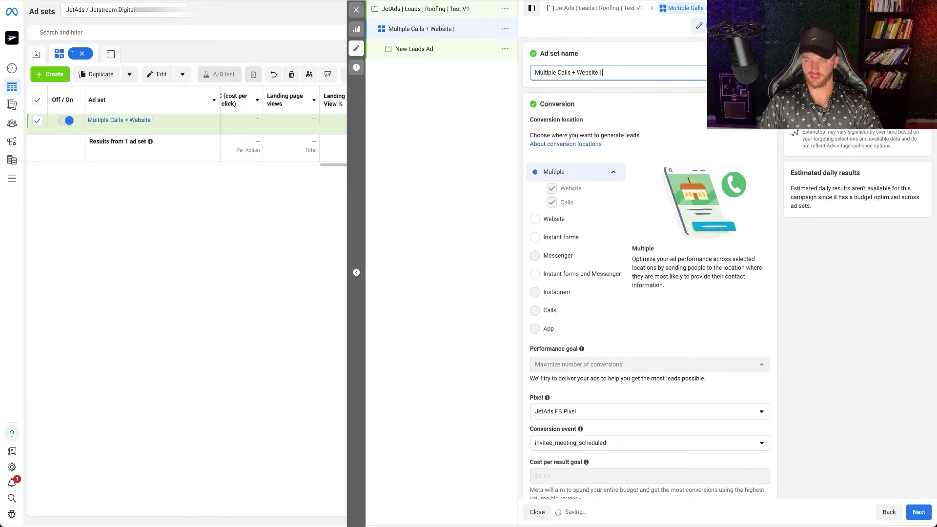
pyautogui.write(' Online Advertising |')
pyautogui.scroll(-15, 726, 247)
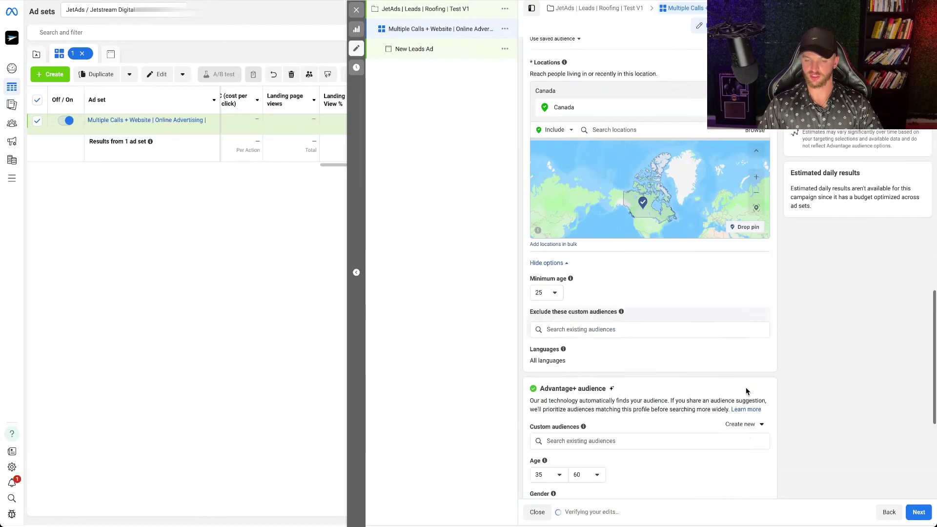
pyautogui.scroll(15, 793, 263)
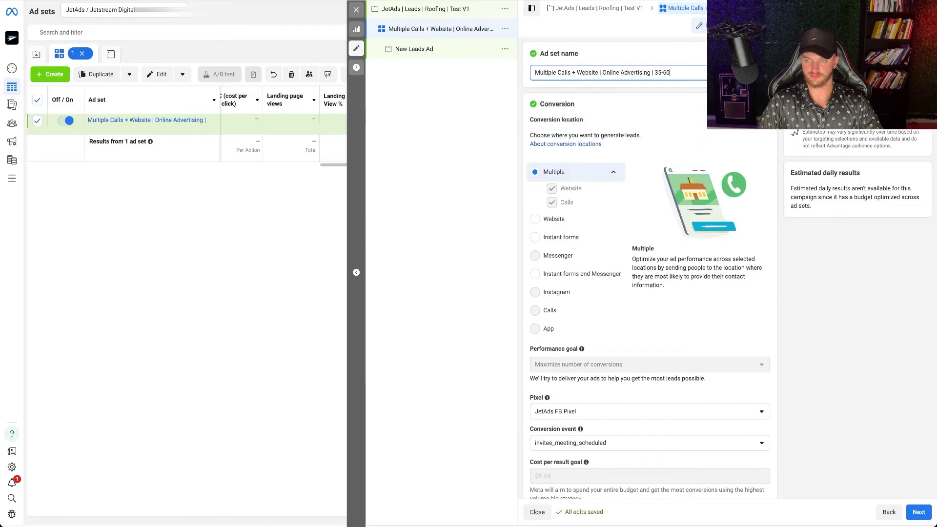
# Set the Advantage+ audience gender to Men
pyautogui.scroll(-15, 790, 268)
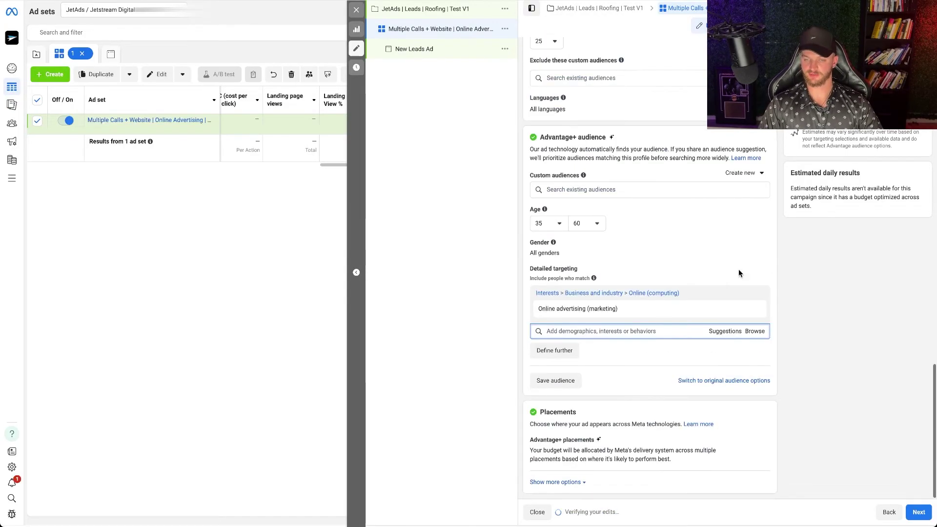
pyautogui.click(742, 249)
pyautogui.click(562, 253)
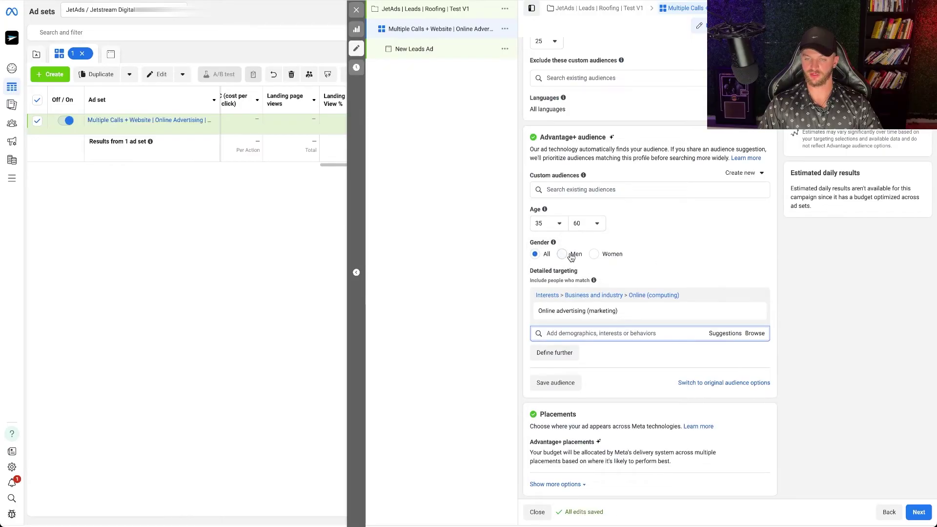
# Append "| Men" to the end of the ad set name
pyautogui.scroll(15, 730, 238)
pyautogui.click(689, 73)
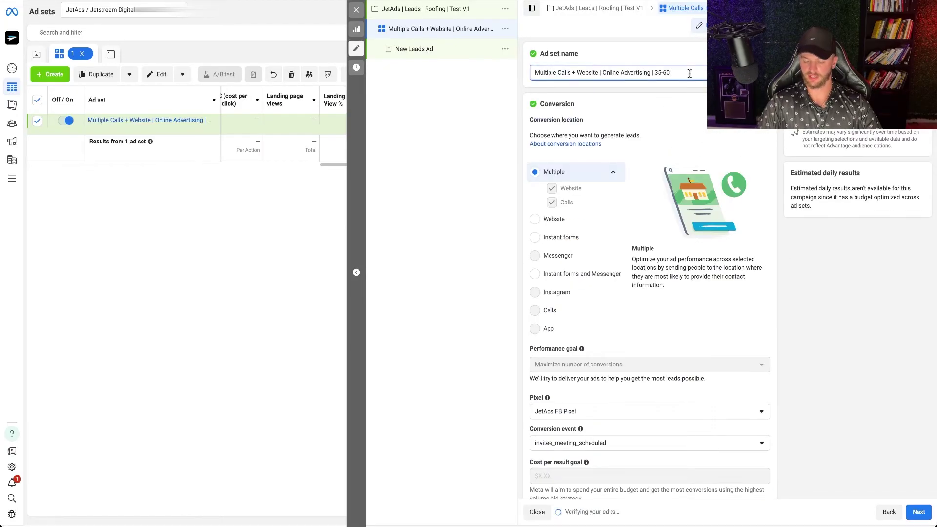
pyautogui.write('| Men')
pyautogui.scroll(-10, 690, 244)
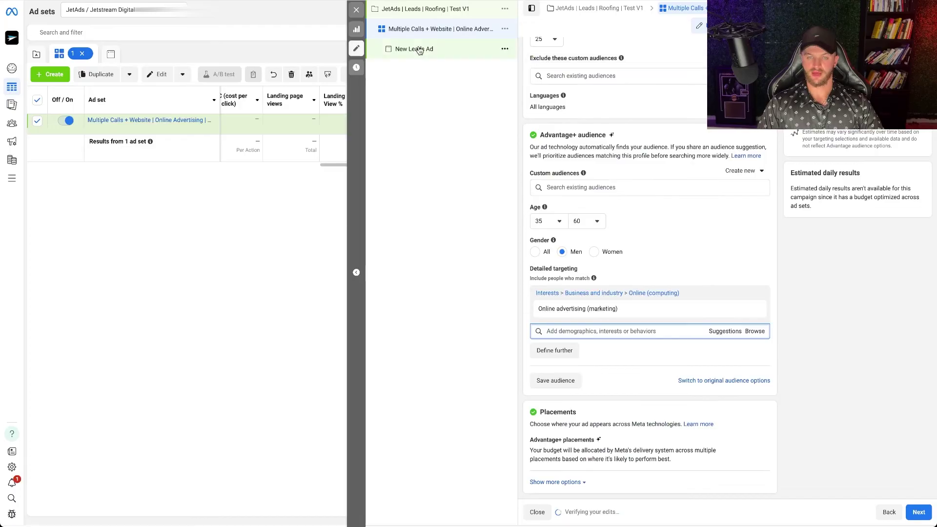
# In the New Leads Ad, set the browser add-on to None and view the available call-to-action options
pyautogui.click(420, 49)
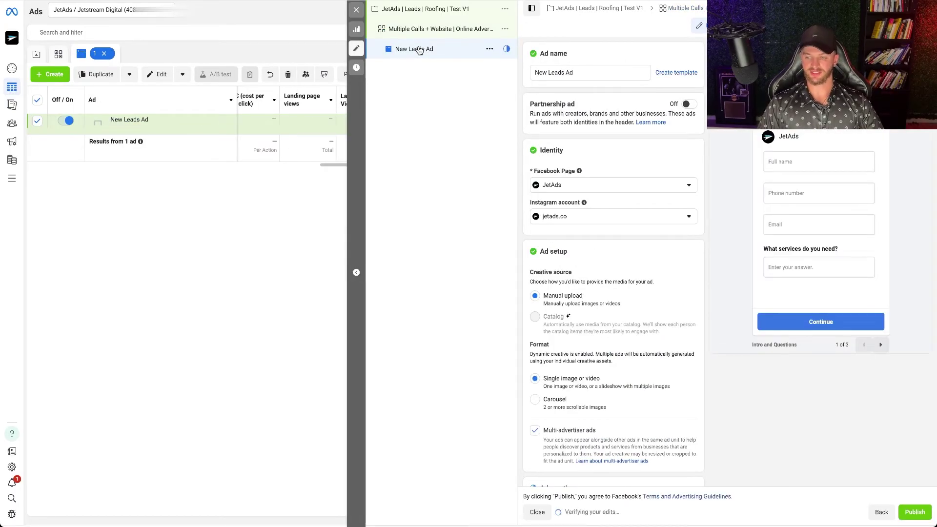
pyautogui.scroll(-12, 628, 285)
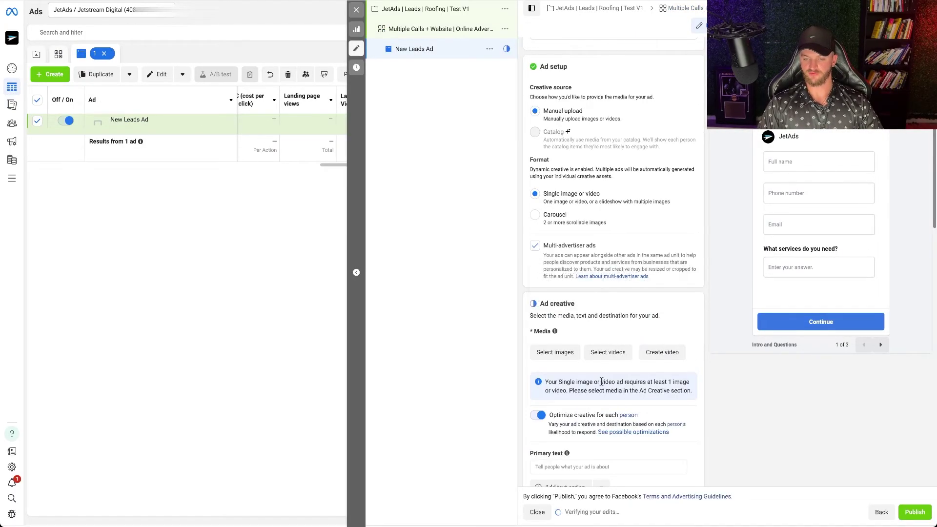
pyautogui.scroll(-3, 602, 381)
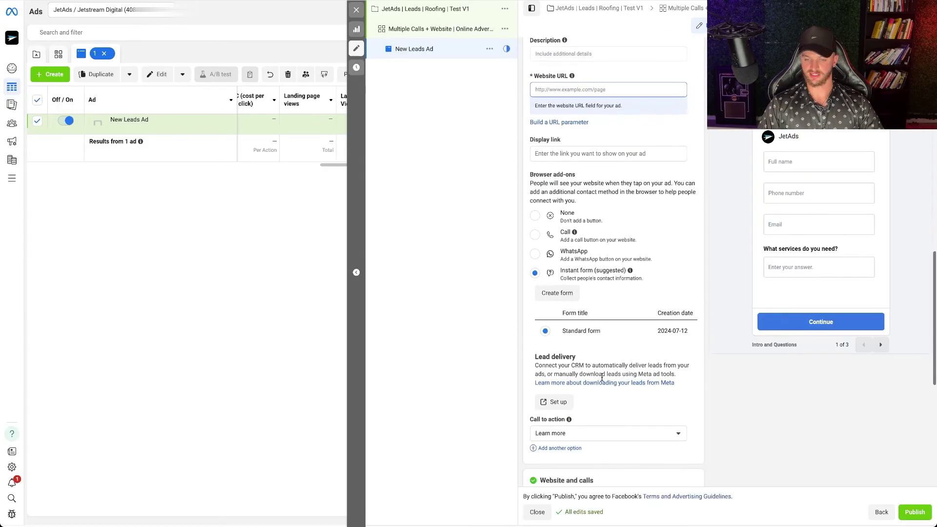
pyautogui.click(536, 217)
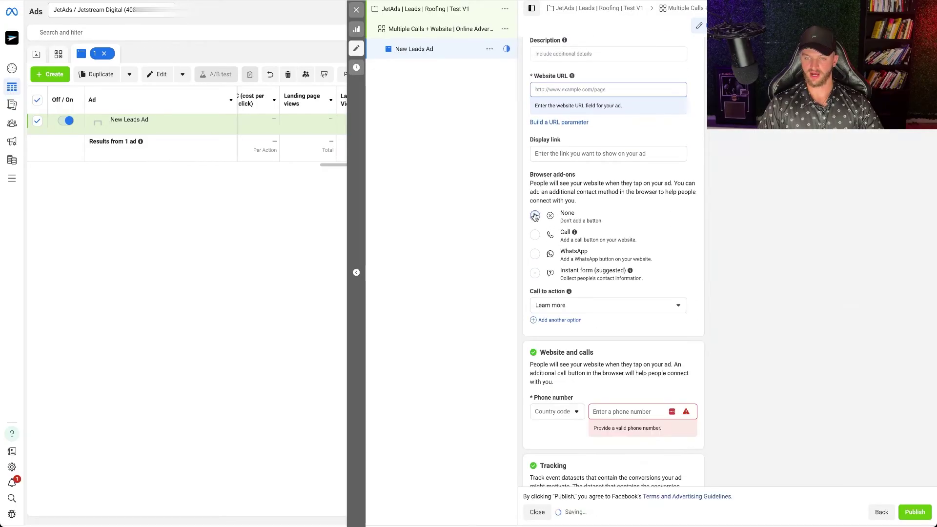
pyautogui.scroll(-1, 630, 275)
pyautogui.click(579, 253)
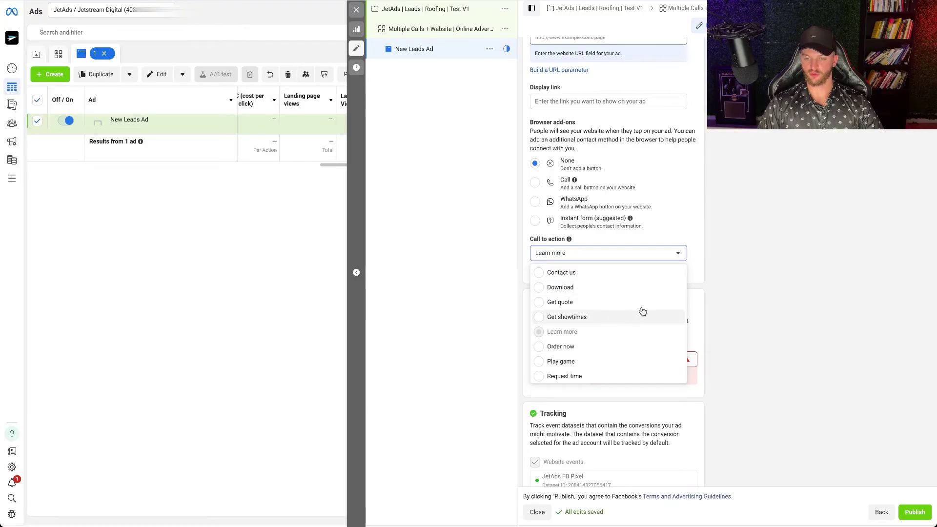
pyautogui.click(760, 279)
# Enter the business phone number, including its country code, for the ad's website and calls destination
pyautogui.scroll(-3, 616, 334)
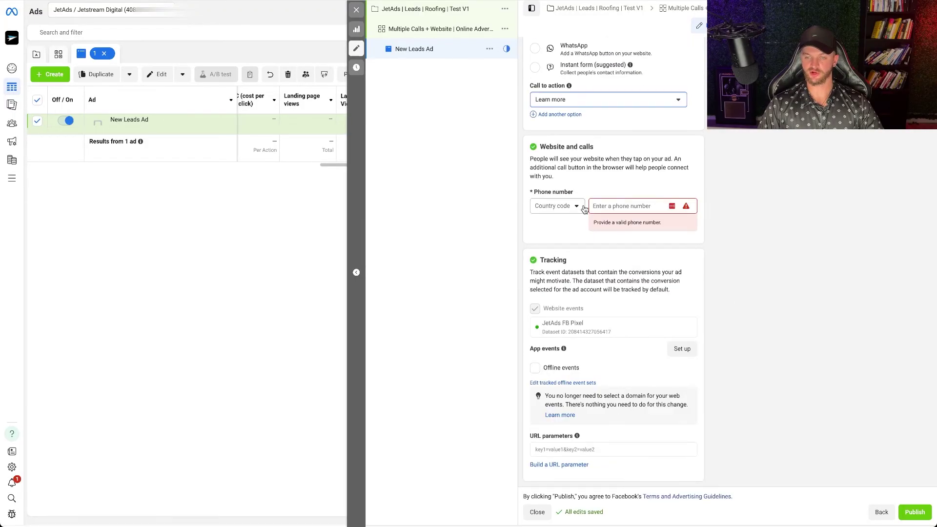
pyautogui.click(596, 206)
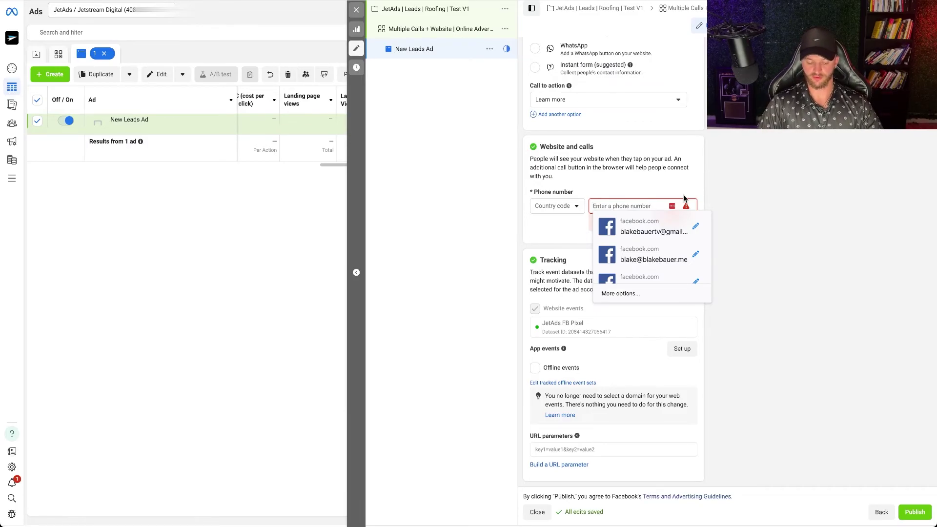
pyautogui.write('222222222')
pyautogui.hotkey('ctrl', 'a')
pyautogui.write('+1204')
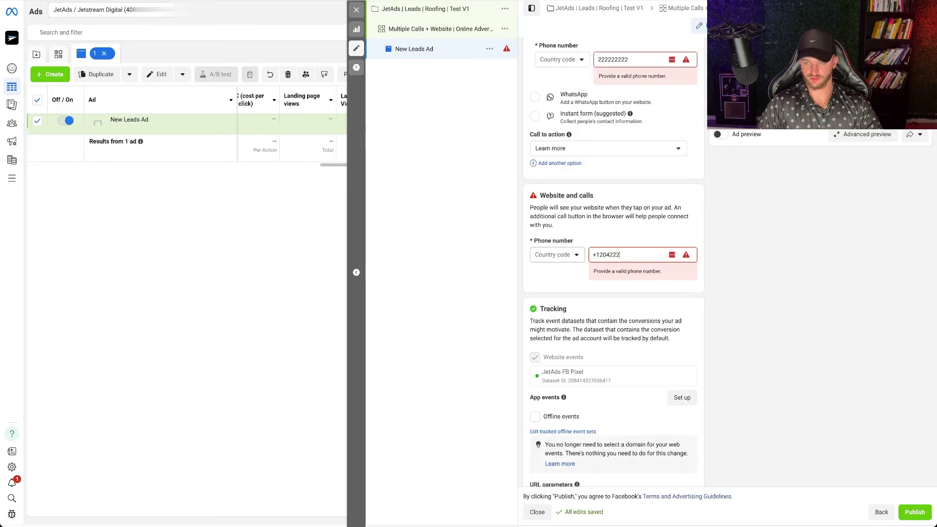
pyautogui.click(669, 259)
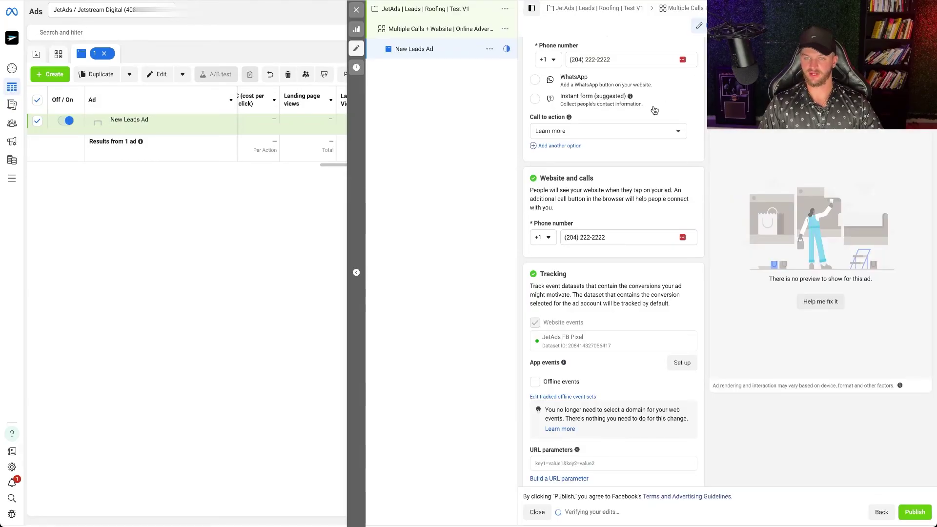
pyautogui.scroll(2, 547, 108)
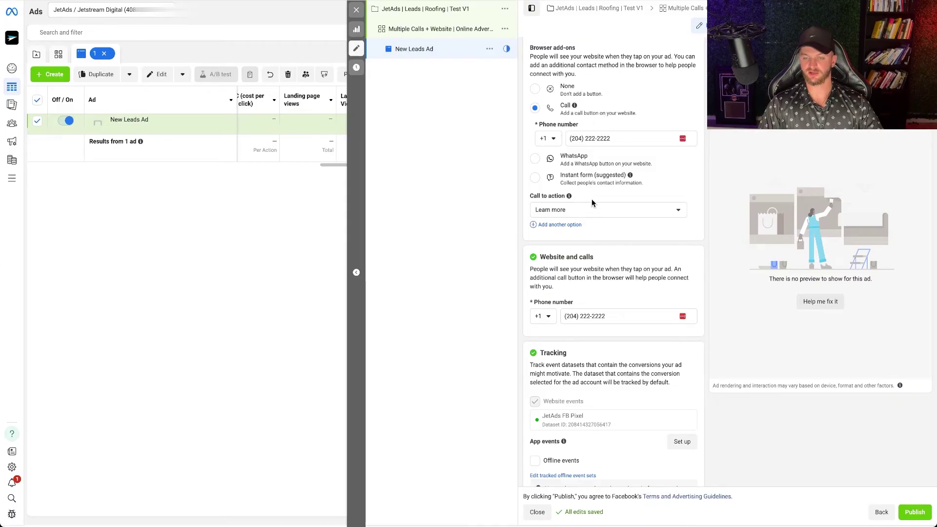
pyautogui.scroll(-2, 588, 212)
pyautogui.scroll(9, 623, 303)
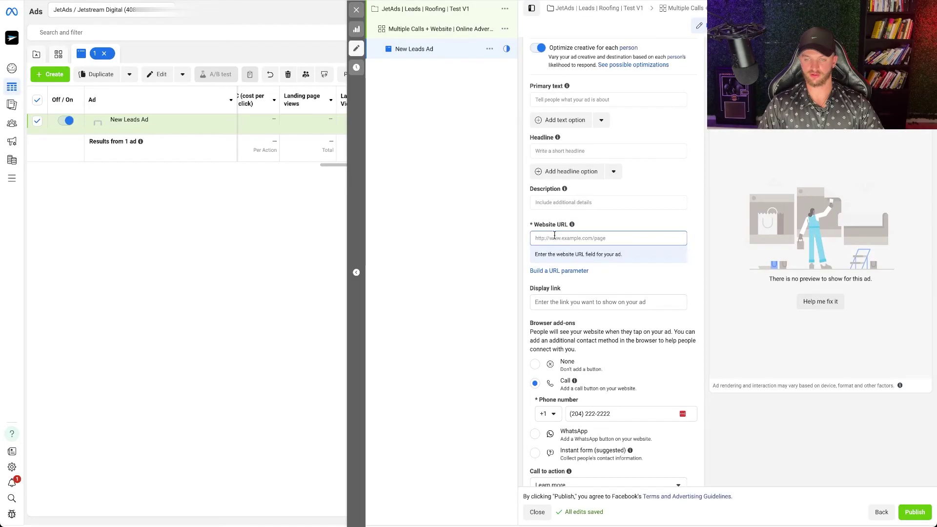
pyautogui.write('https://www.jetads.co/')
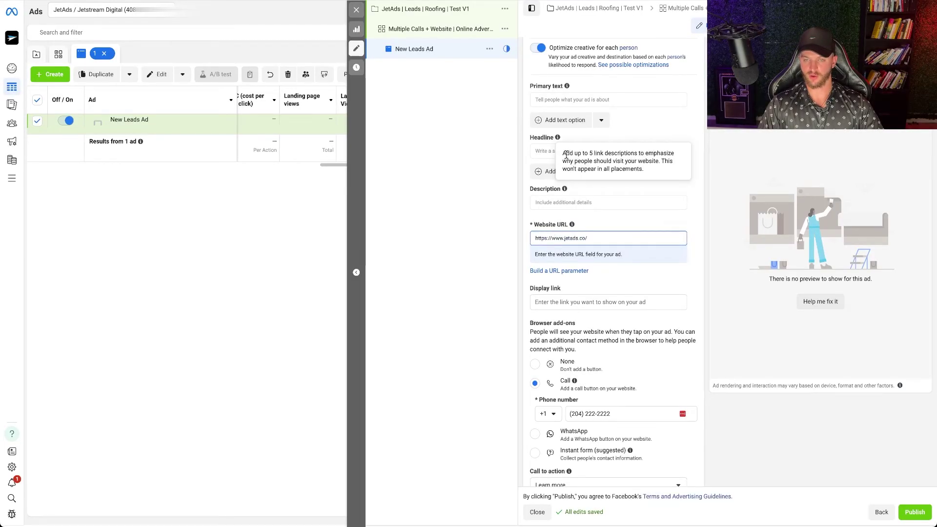
# Enter the headlines "Get Your Advertising Services" and "Online Advertising Near You", plus the primary text "Jet to better ad results"
pyautogui.click(546, 152)
pyautogui.click(556, 172)
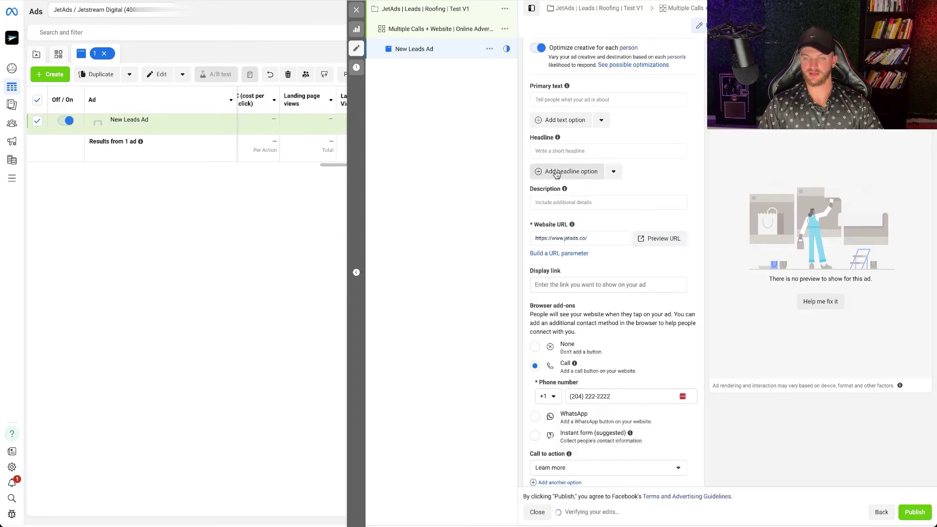
pyautogui.click(554, 152)
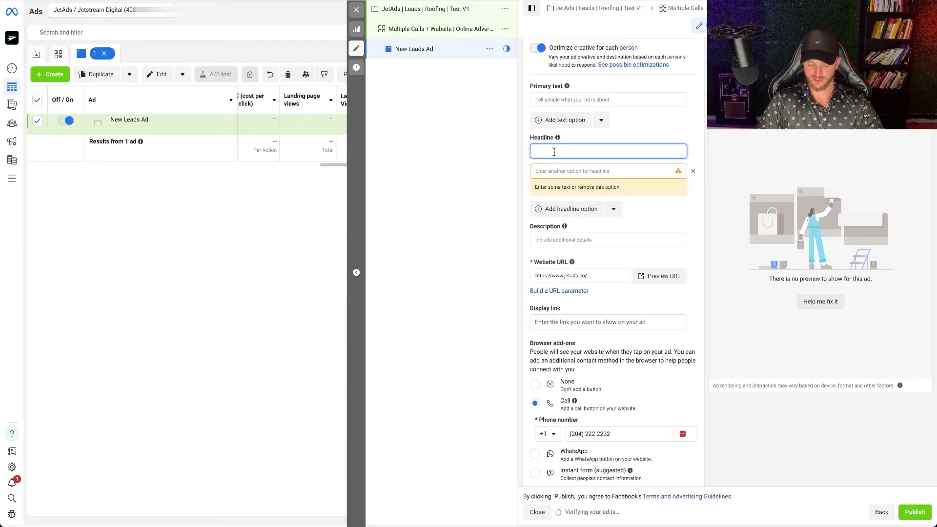
pyautogui.write('Get Your Advertising Services')
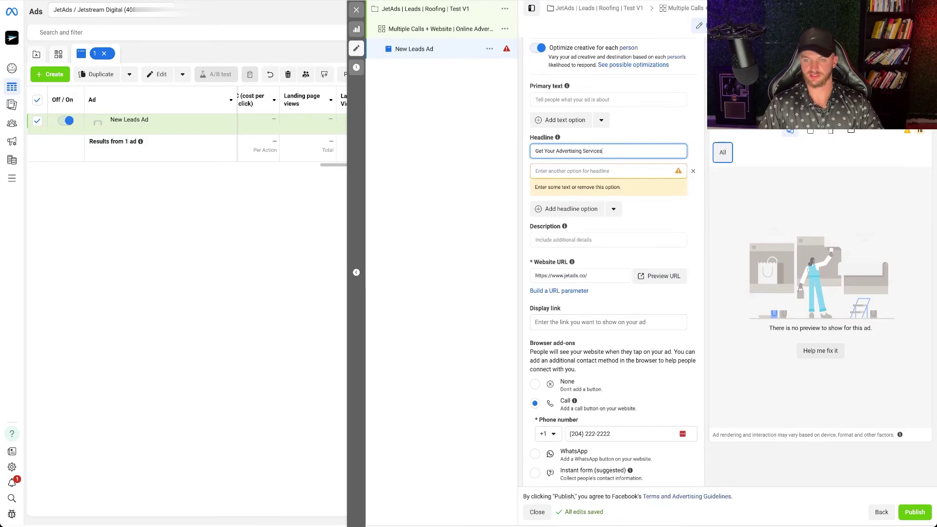
pyautogui.click(554, 170)
pyautogui.write('Online Advertising Near You')
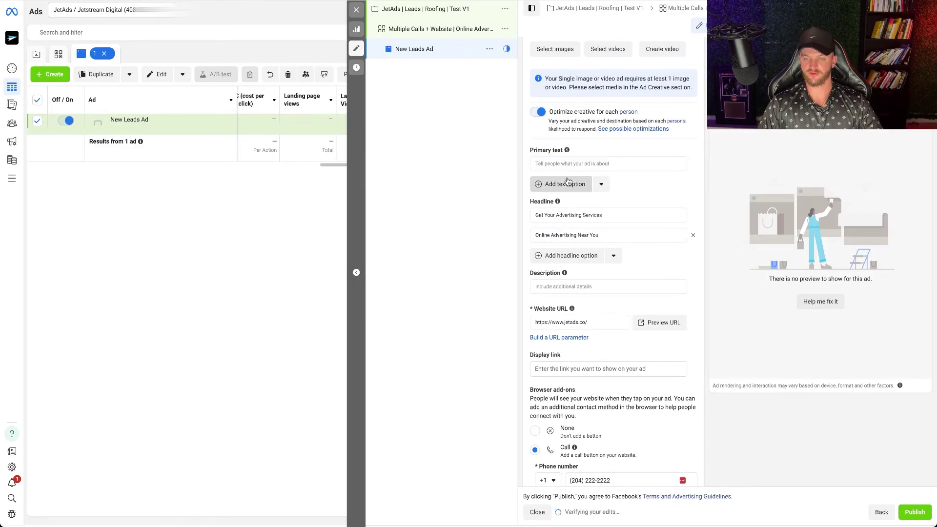
pyautogui.click(567, 165)
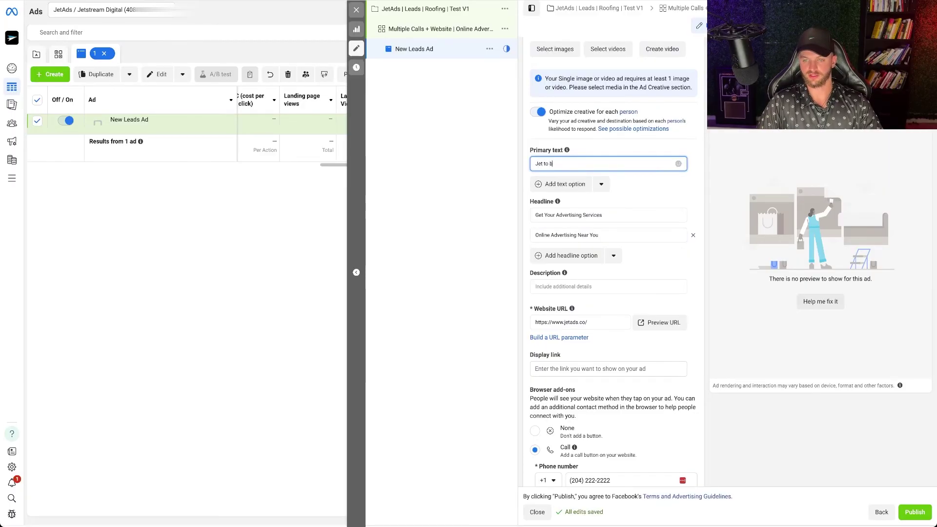
pyautogui.write('sults')
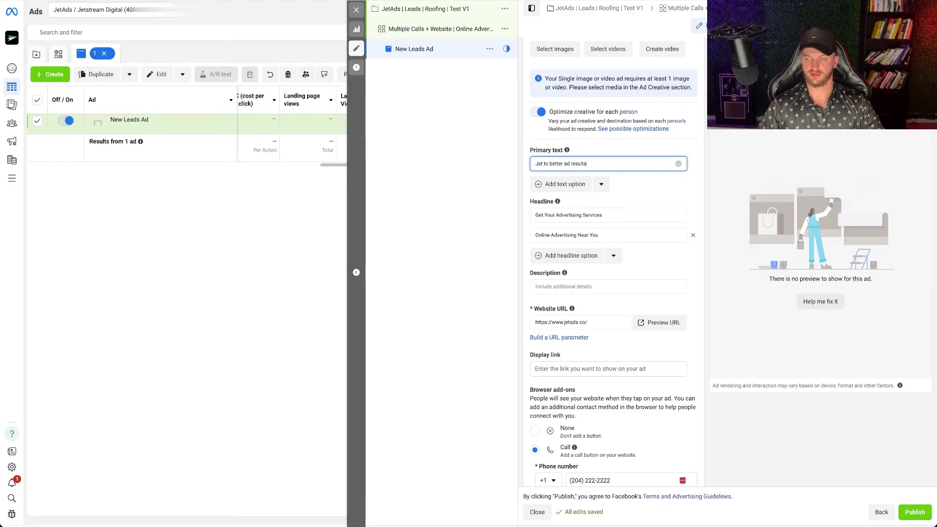
# Add the account images "Ecommerce Ads Made Simple" and "Scale Your DTC Brand Past $100k/m" as the ad's media
pyautogui.scroll(3, 658, 205)
pyautogui.click(557, 186)
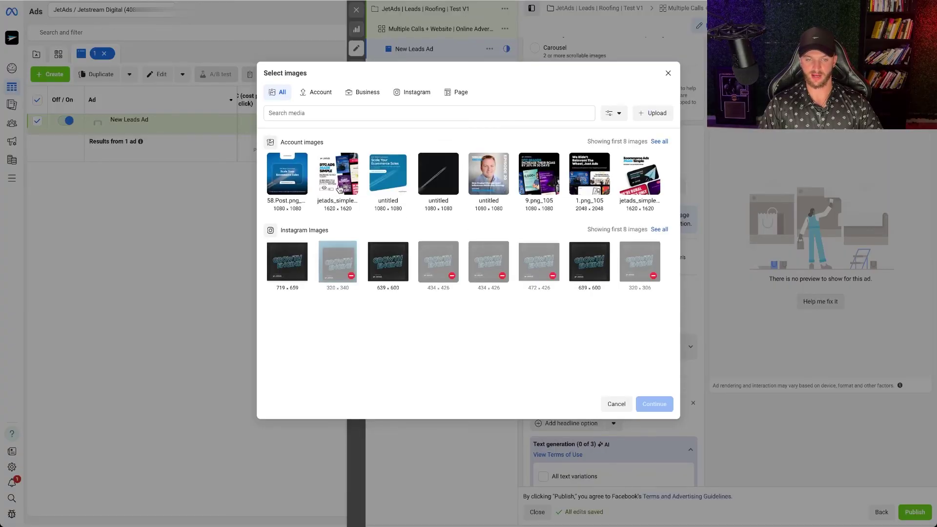
pyautogui.click(340, 189)
pyautogui.click(312, 94)
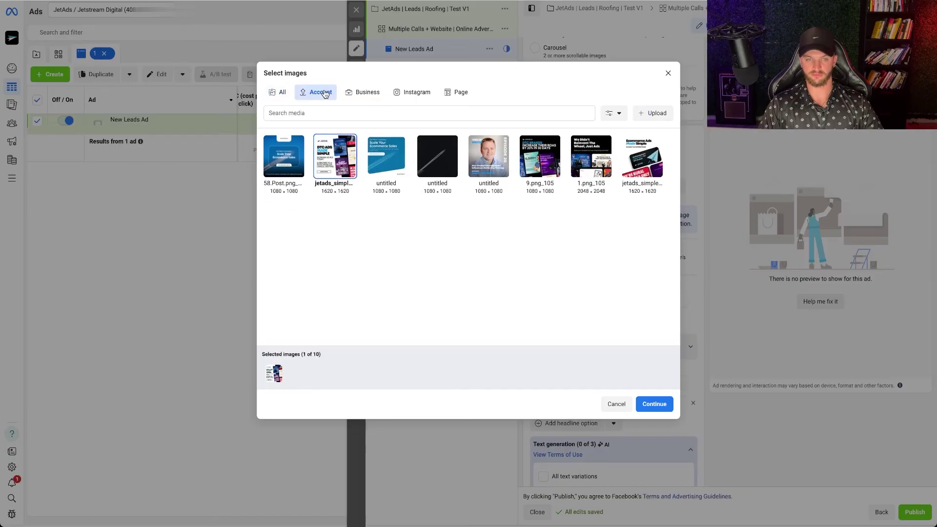
pyautogui.click(359, 97)
pyautogui.click(316, 93)
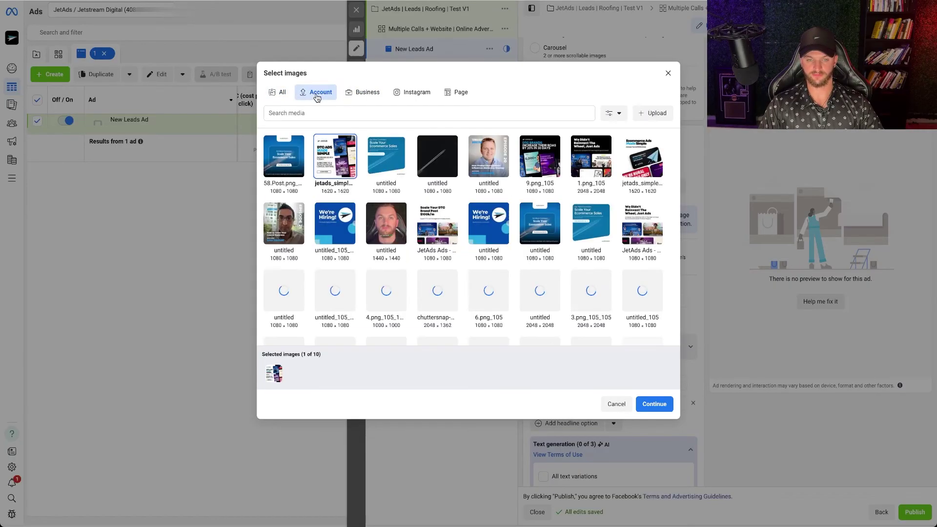
pyautogui.click(438, 223)
pyautogui.click(655, 404)
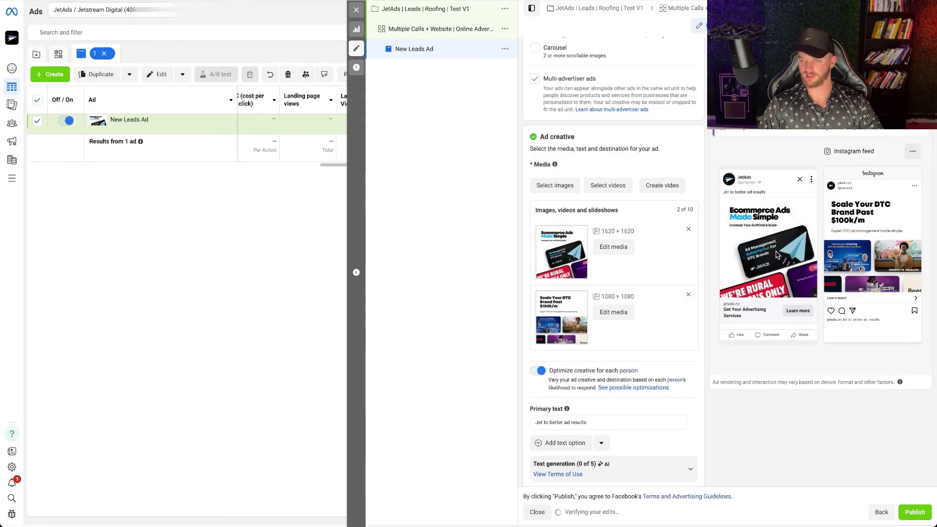
# Review the New Leads Ad from its identity settings through tracking, and preview its website URL
pyautogui.scroll(6, 617, 298)
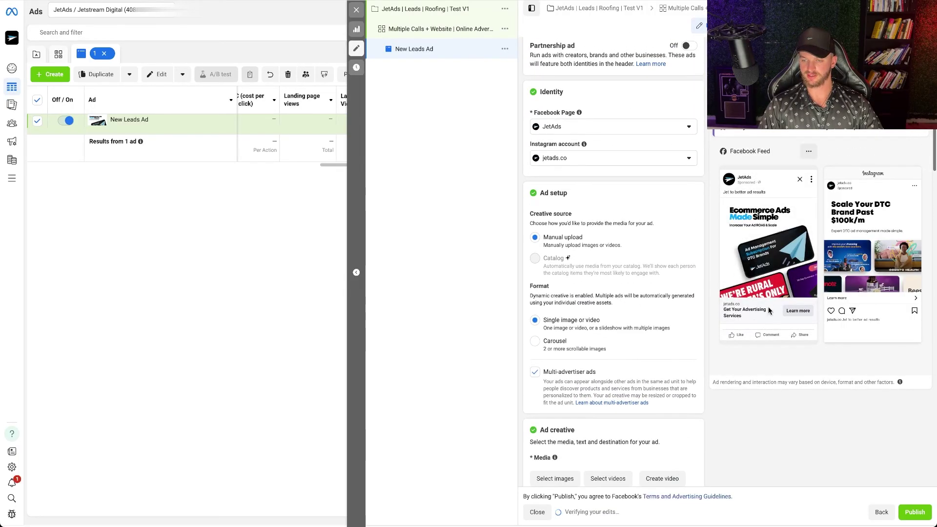
pyautogui.scroll(1, 652, 300)
pyautogui.scroll(-10, 615, 217)
pyautogui.scroll(-5, 628, 230)
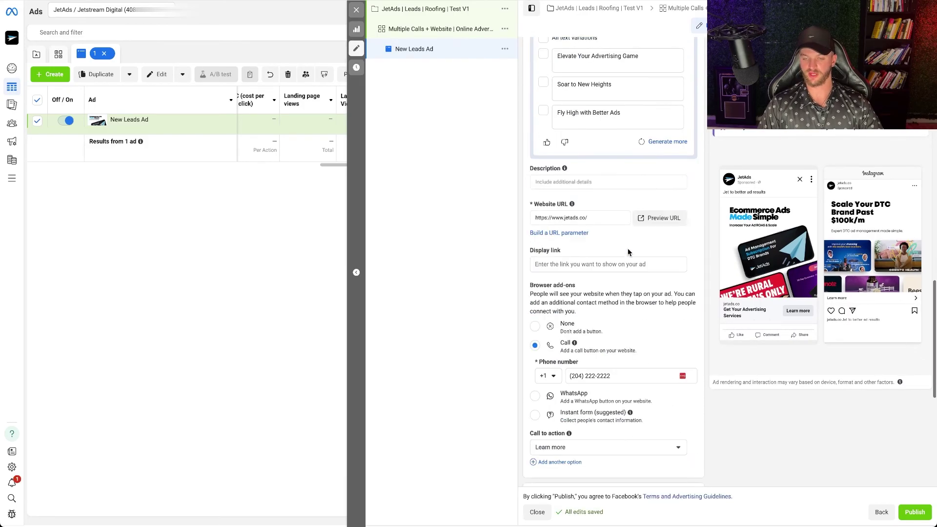
pyautogui.scroll(-1, 621, 245)
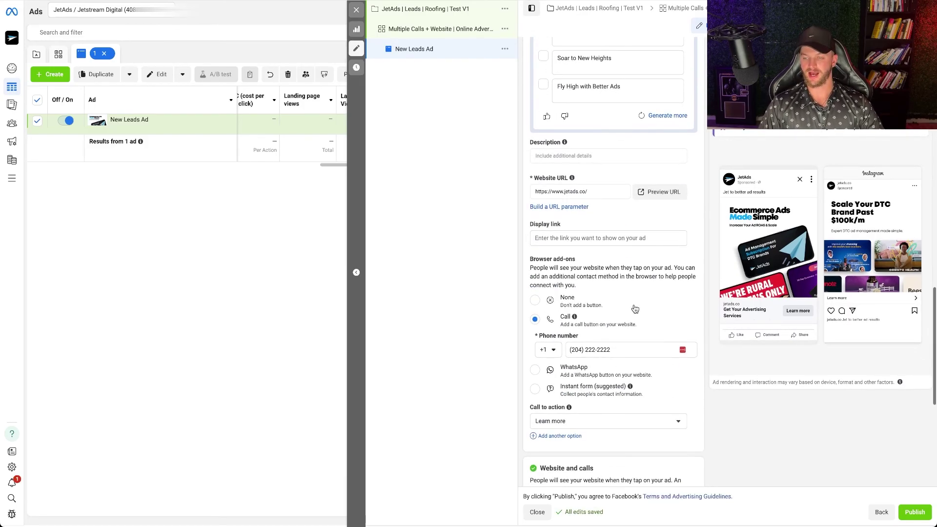
pyautogui.click(659, 193)
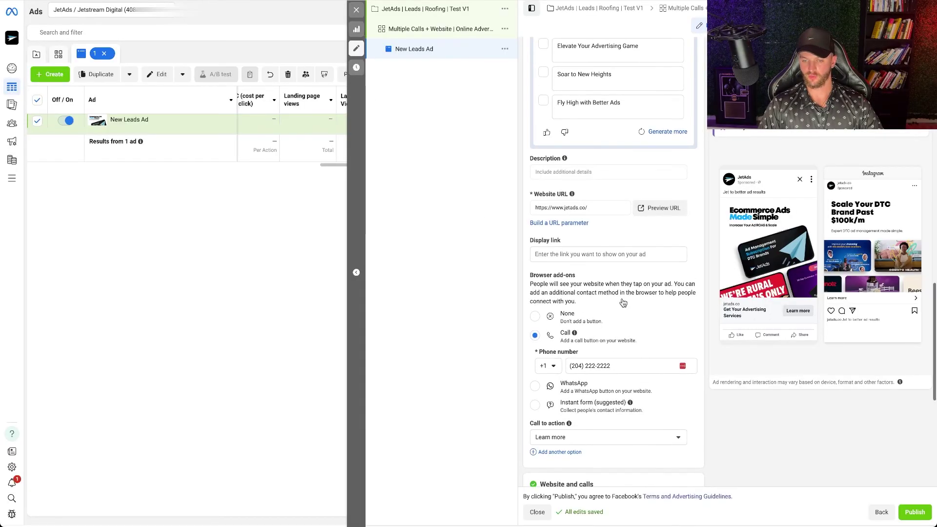
pyautogui.scroll(-2, 620, 303)
pyautogui.scroll(-1, 605, 277)
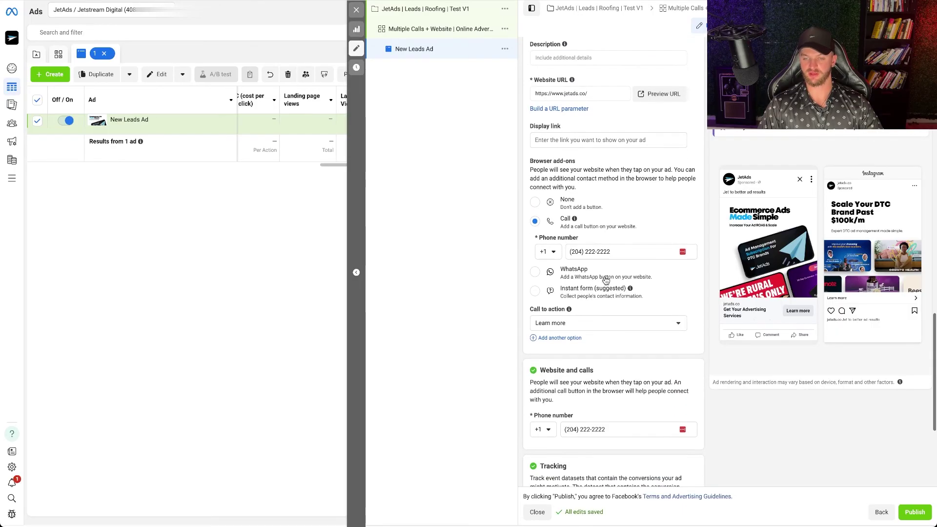
pyautogui.scroll(-4, 605, 279)
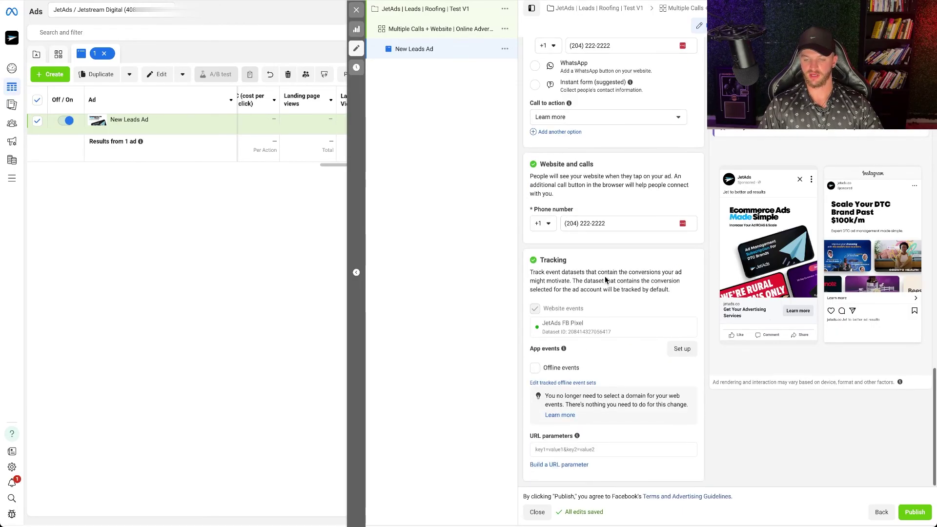
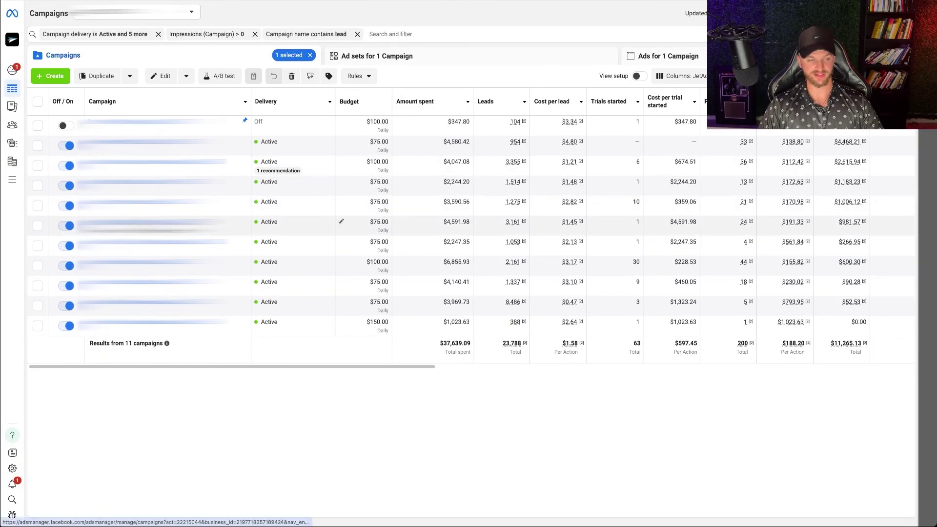
# Inspect the Pianote Chords & Scales leads campaign: the active Broad ad set's conversion settings and the C&S - Device ad's creative
pyautogui.click(151, 222)
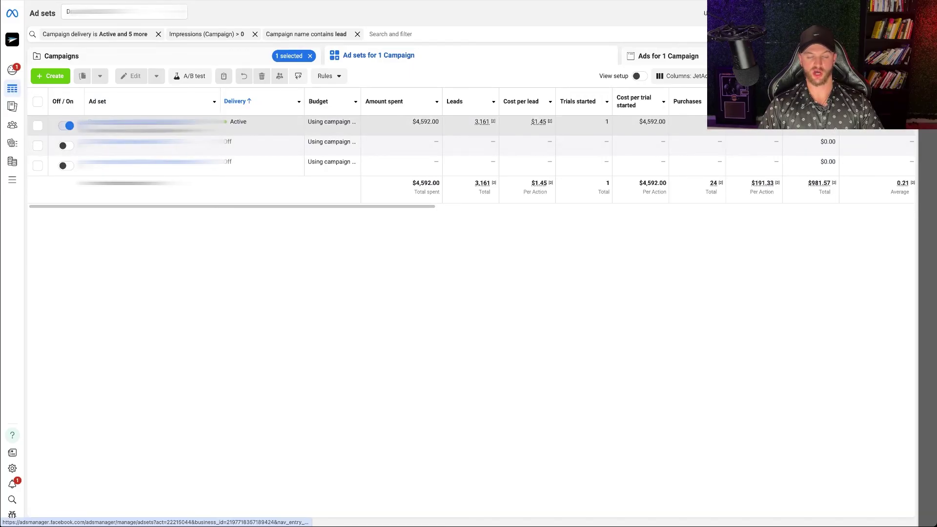
pyautogui.click(90, 122)
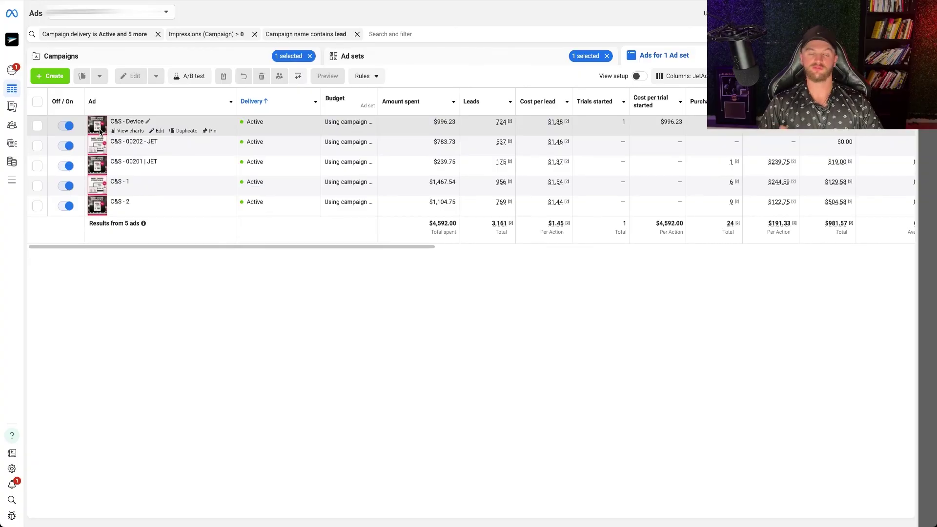
pyautogui.click(157, 151)
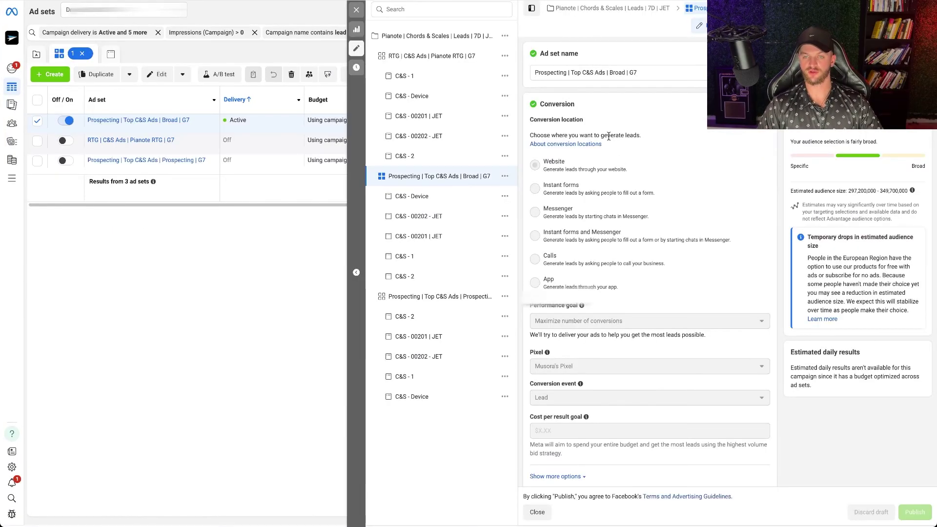
pyautogui.scroll(-2, 610, 195)
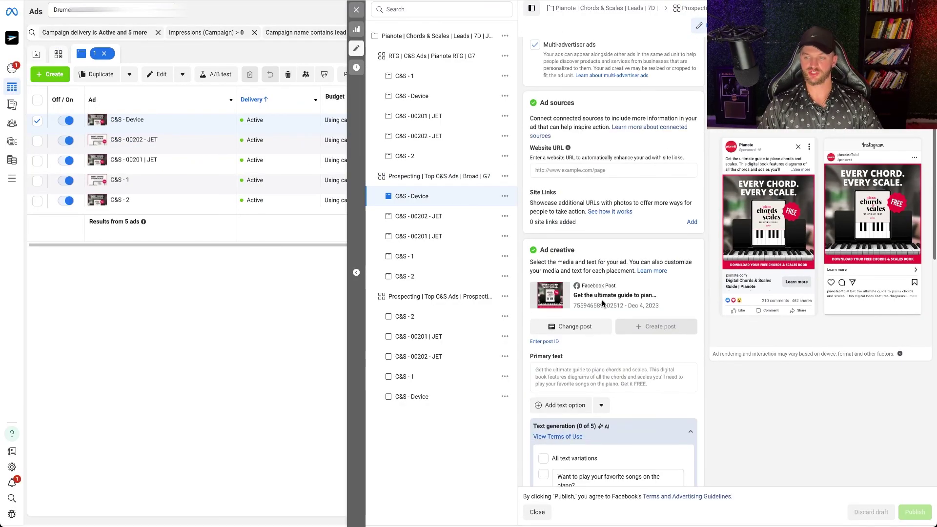
pyautogui.scroll(-3, 602, 300)
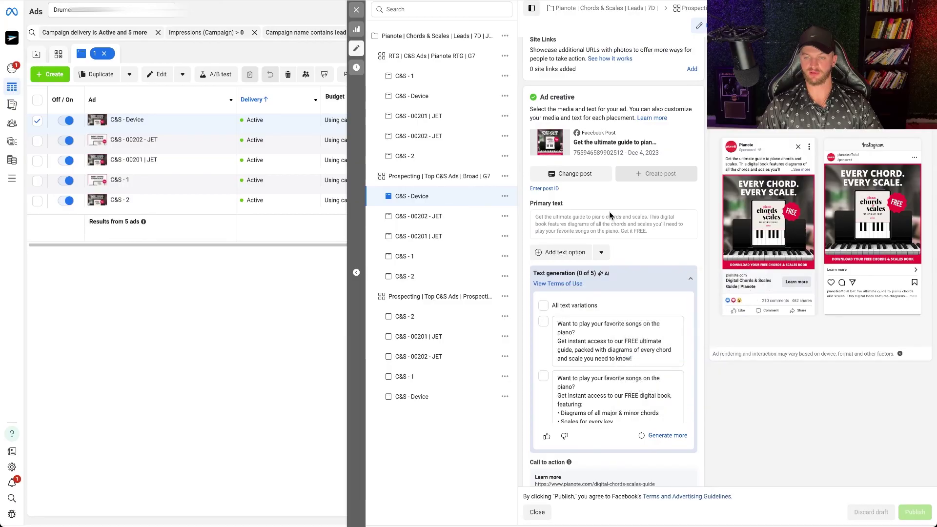
pyautogui.scroll(-1, 610, 185)
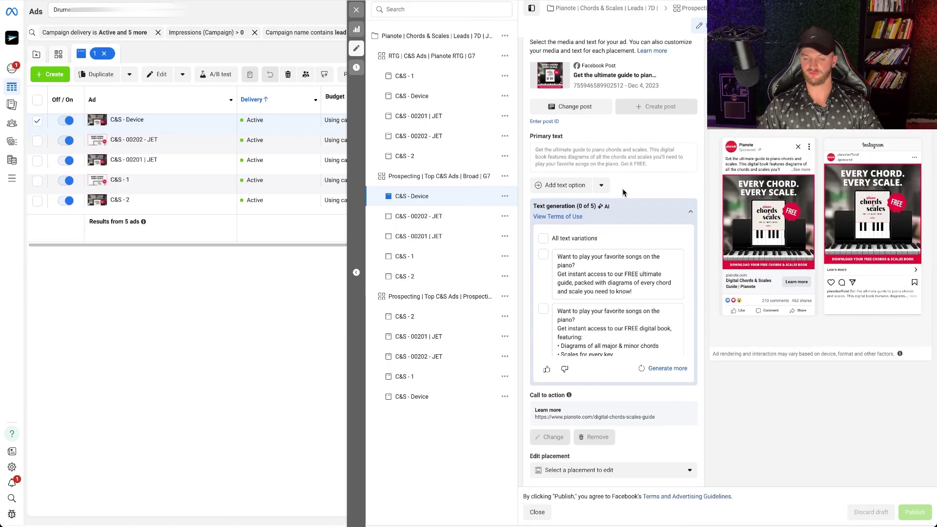